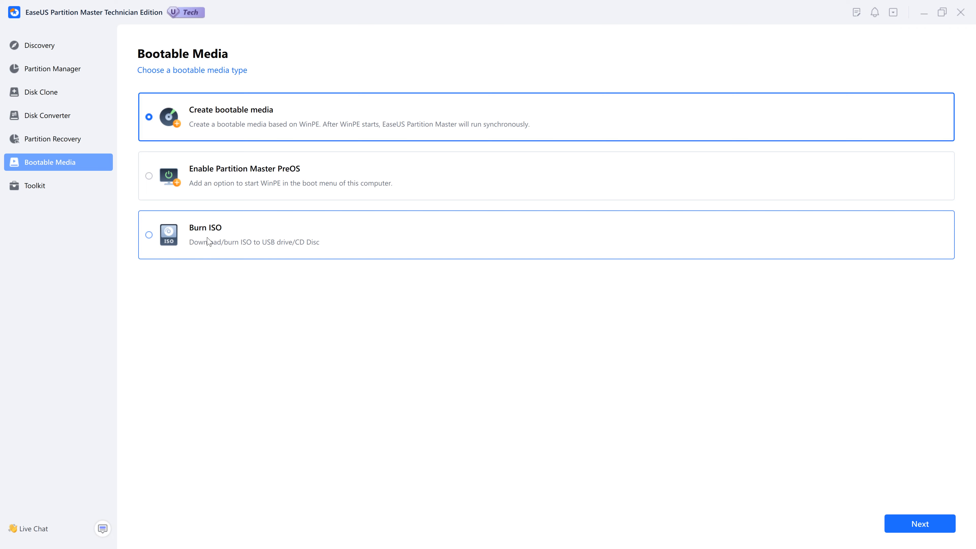
# - Browse the Toolkit page, then go back to Discovery's Disk Health, DiskMark and CleanGenius tools
pyautogui.click(37, 188)
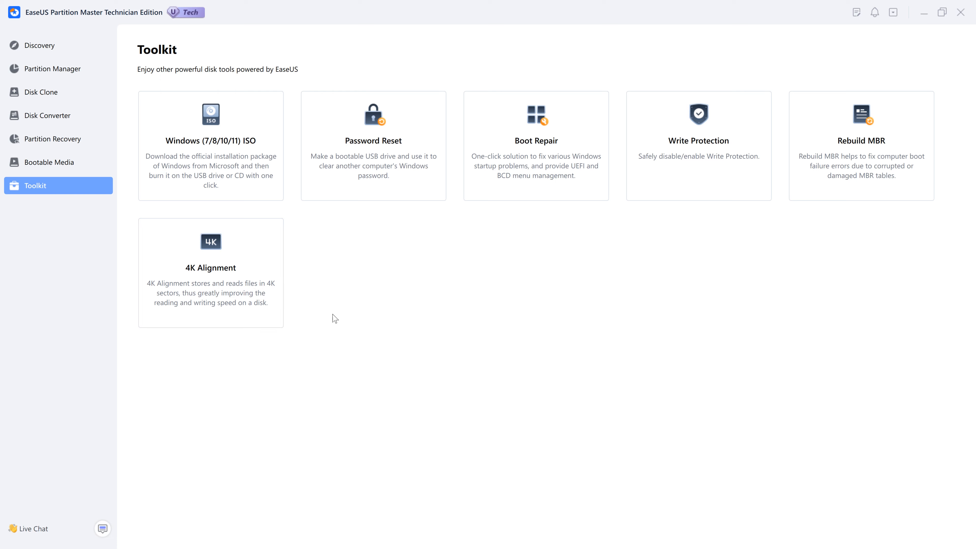
pyautogui.click(36, 52)
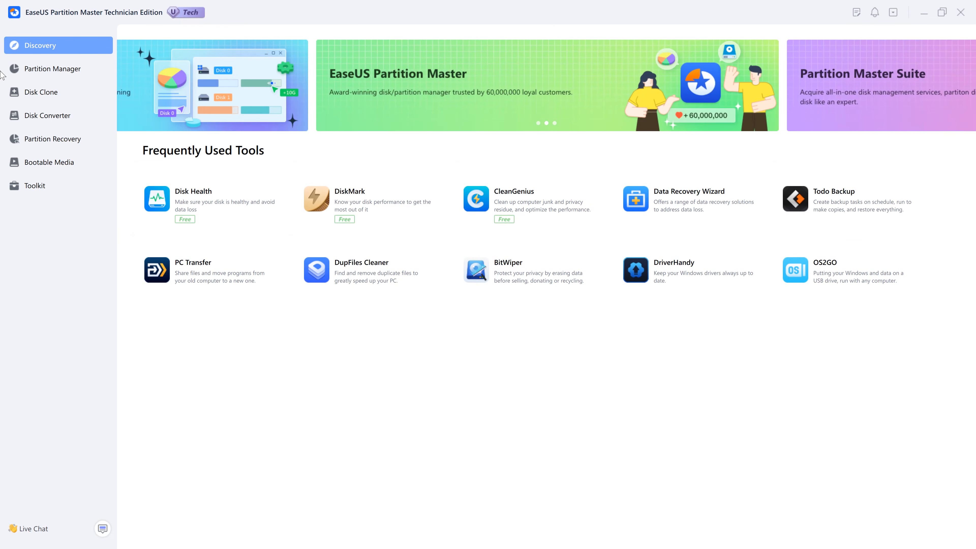
# - Queue a quick NTFS format of the D: New Volume partition, then open File Explorer
pyautogui.click(30, 68)
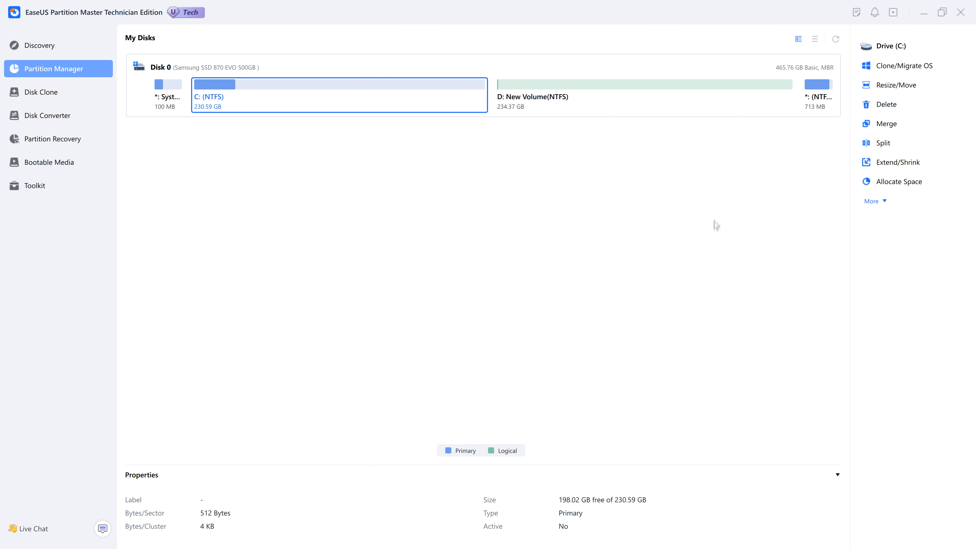
pyautogui.click(596, 106)
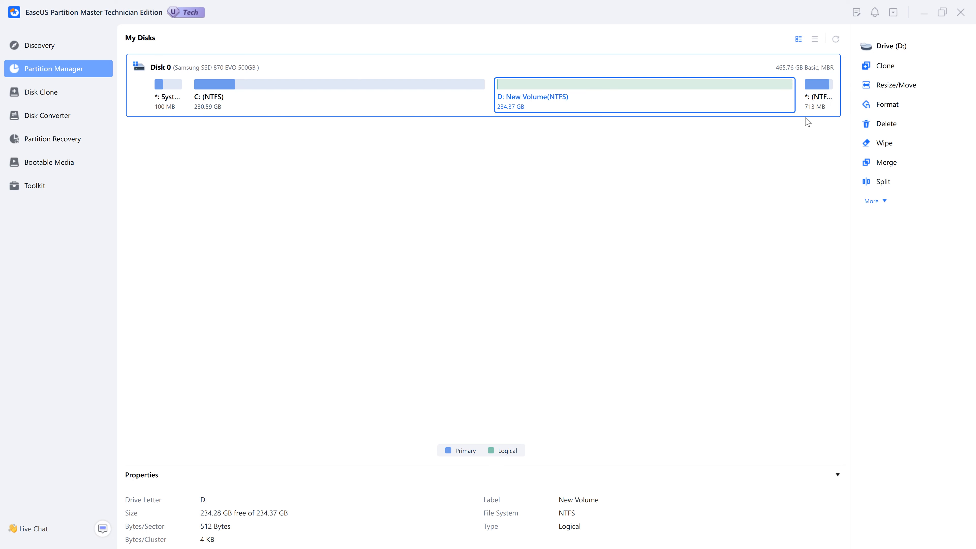
pyautogui.click(880, 105)
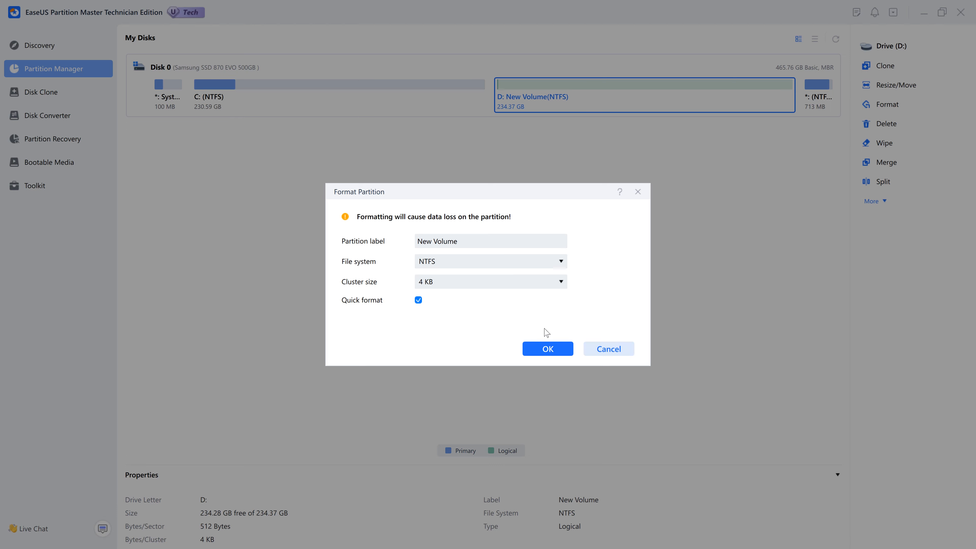
pyautogui.click(548, 349)
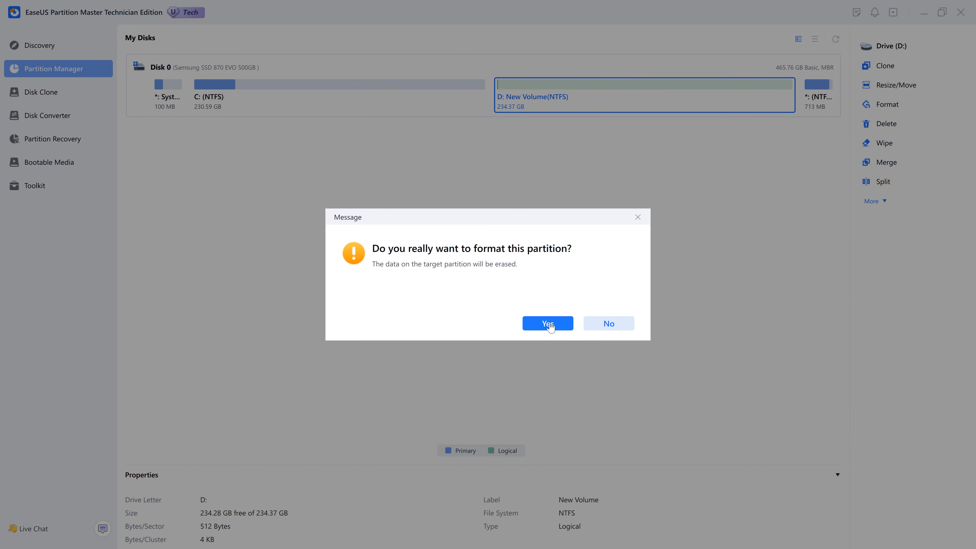
pyautogui.click(550, 326)
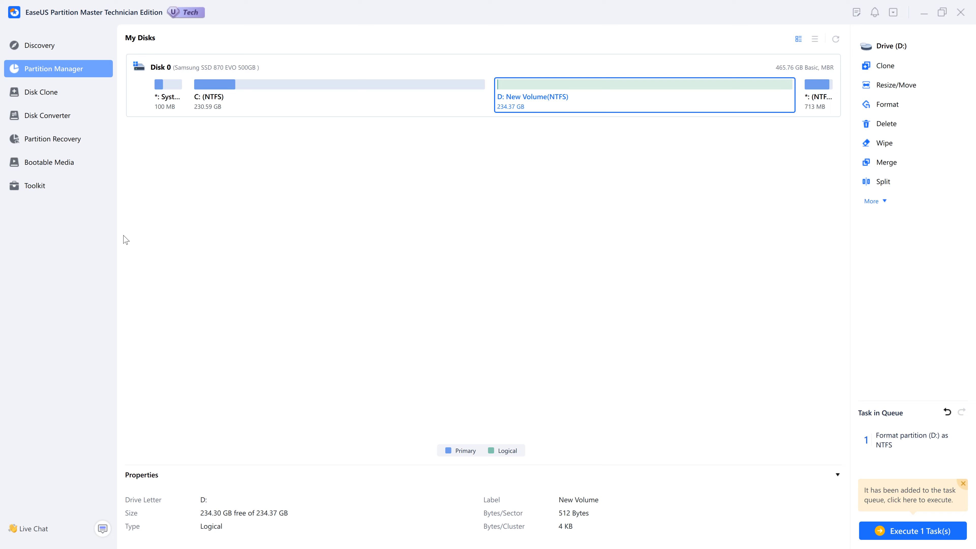
pyautogui.press('super+e')
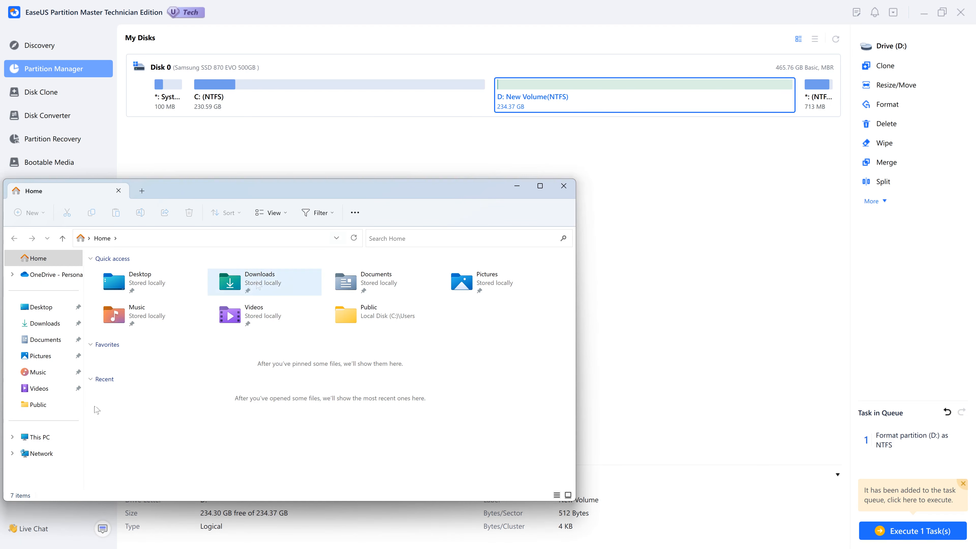
# - Open New Volume (D:) under This PC to confirm it is empty, then close Explorer
pyautogui.click(38, 437)
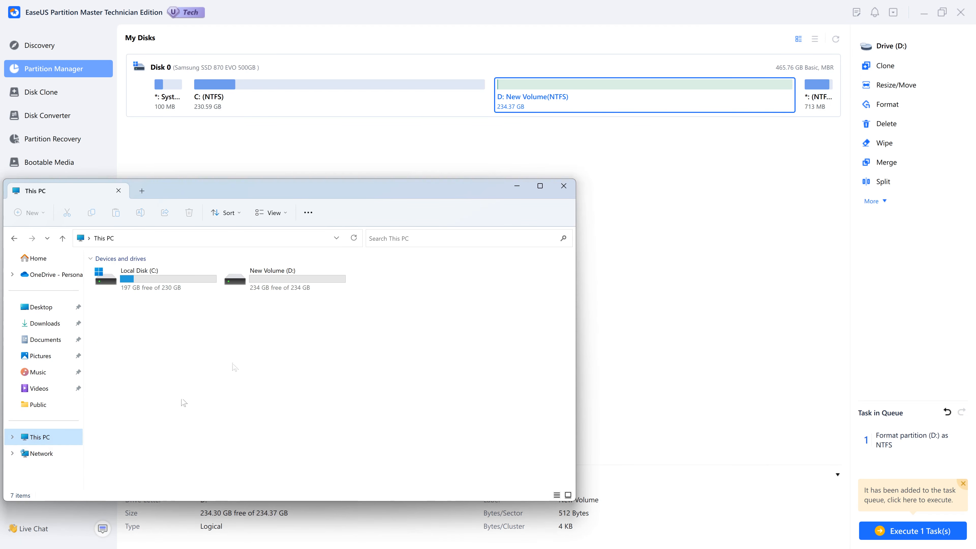
pyautogui.click(307, 278)
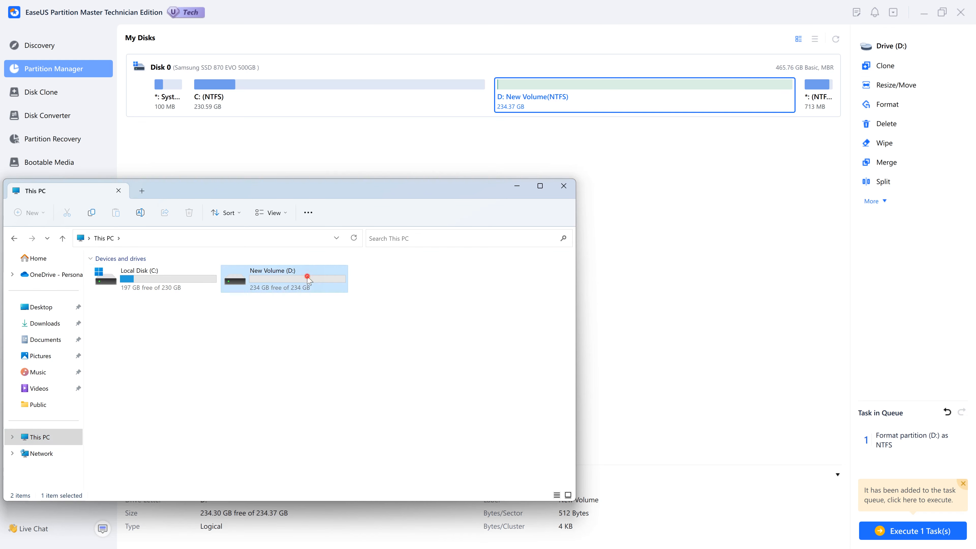
pyautogui.doubleClick(308, 280)
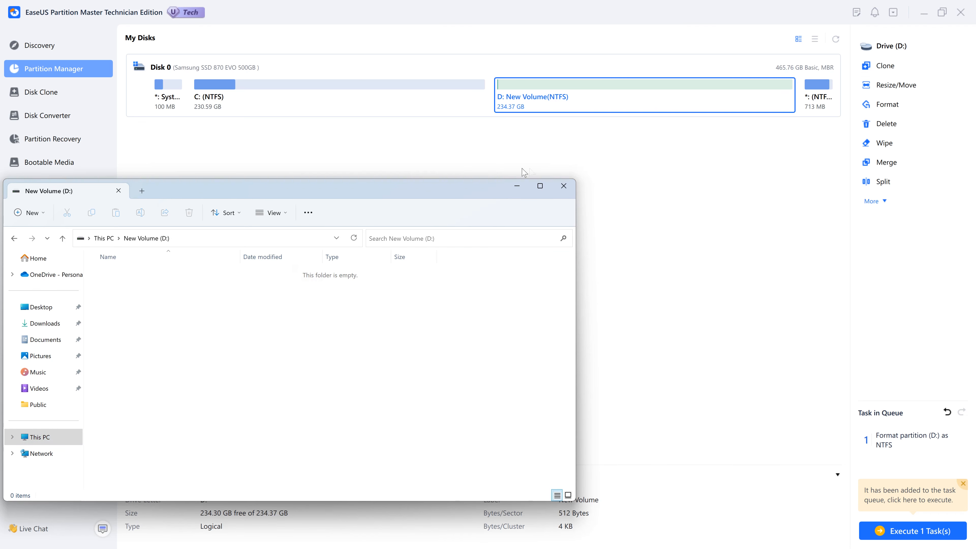
pyautogui.click(562, 186)
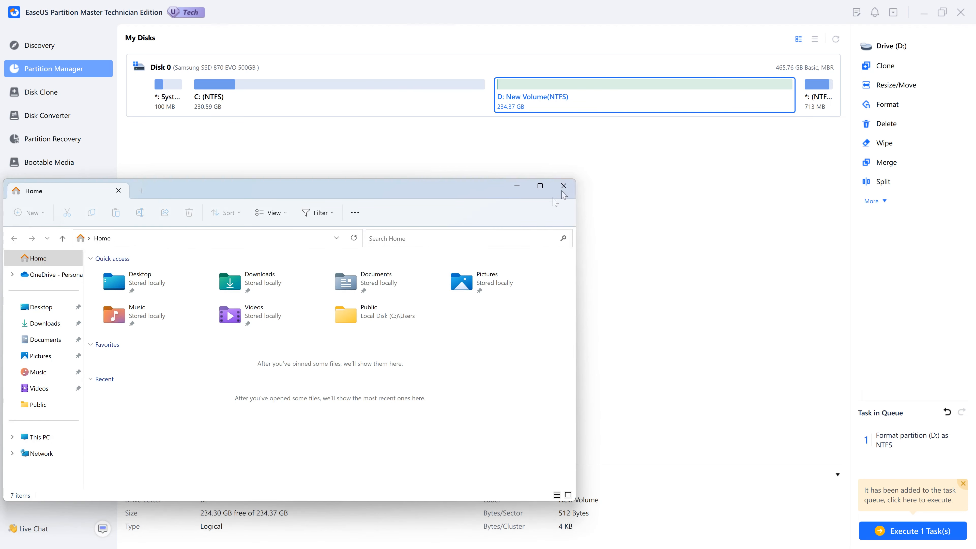
pyautogui.click(564, 186)
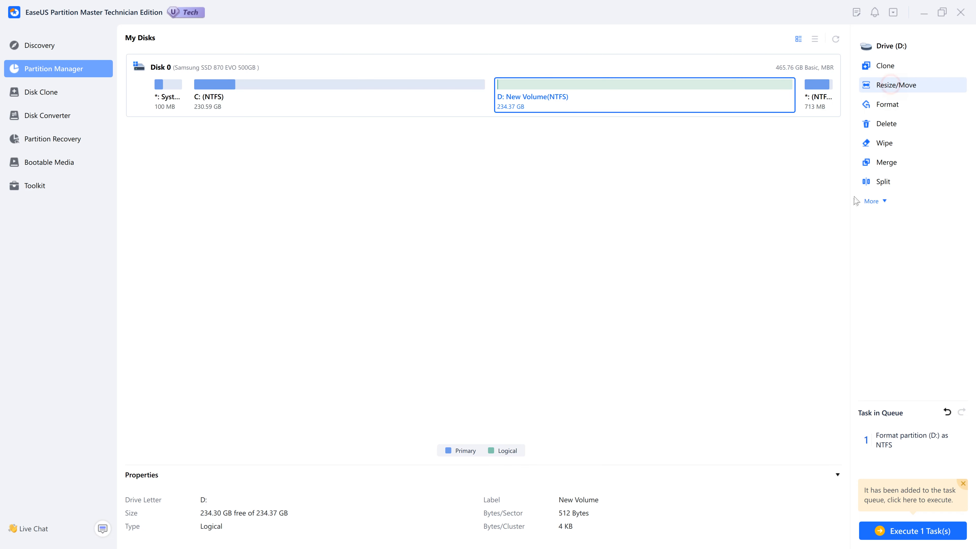
# - Resize D: from its left edge to 148.23 GB, freeing 86.15 GB unallocated before it
pyautogui.click(892, 86)
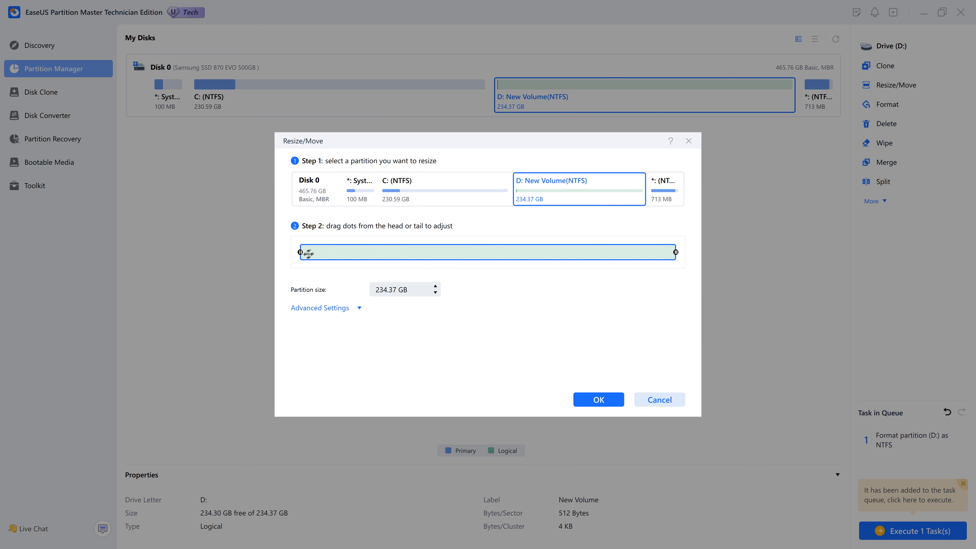
pyautogui.moveTo(300, 252); pyautogui.dragTo(437, 259)
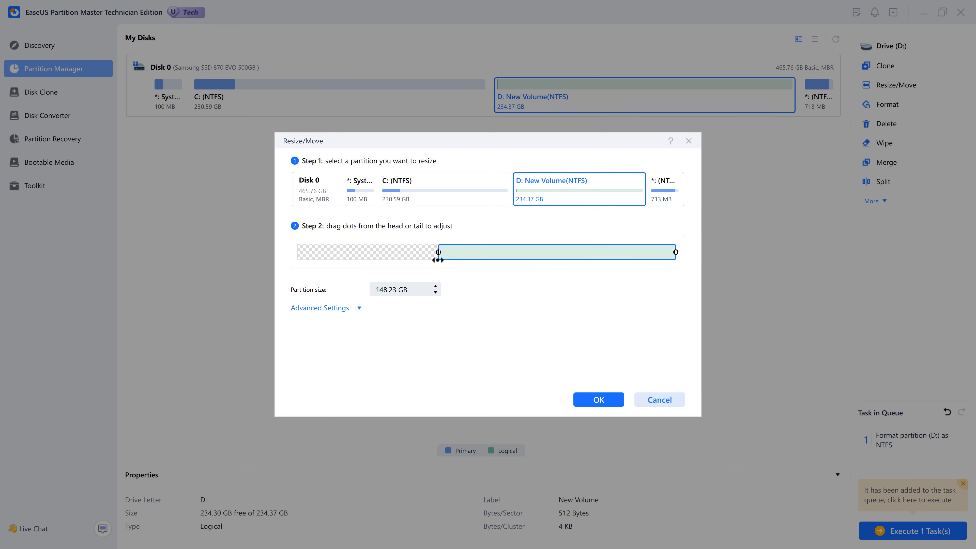
pyautogui.click(607, 402)
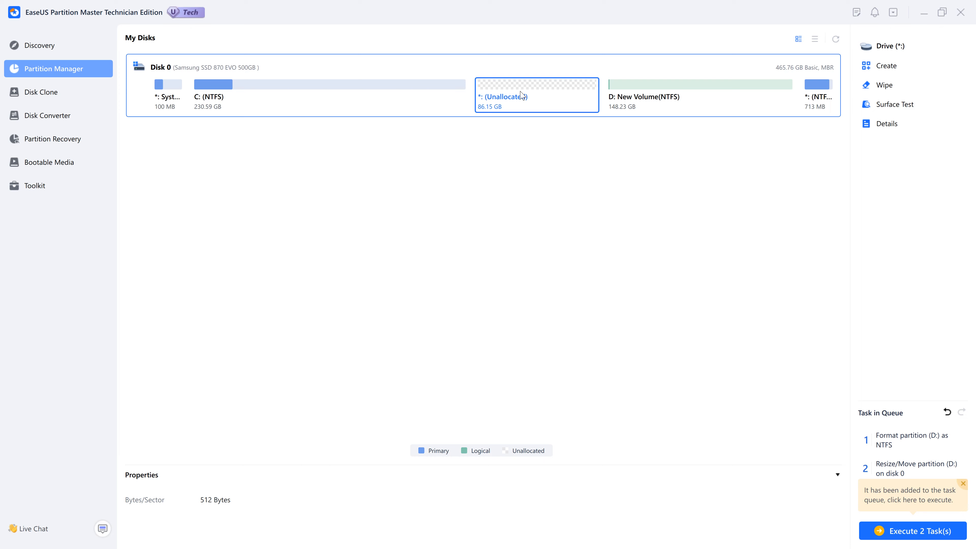
# - Create an 86.15 GB NTFS partition E: in the unallocated space, then open File Explorer
pyautogui.click(873, 71)
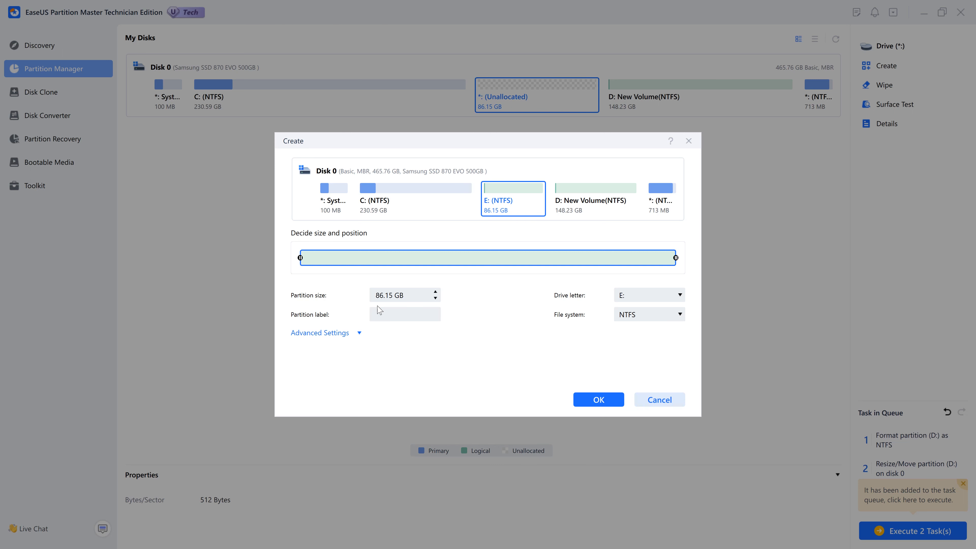
pyautogui.click(581, 401)
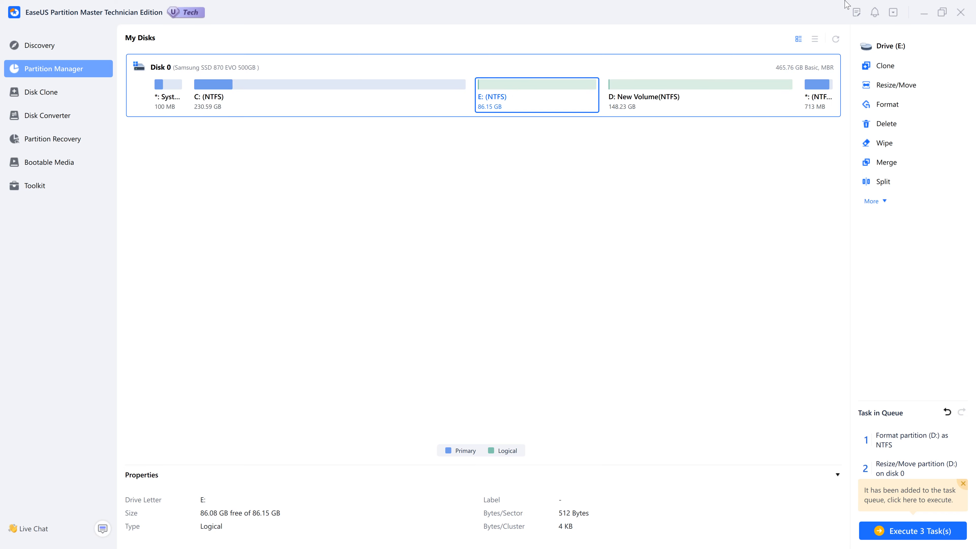
pyautogui.press('super+e')
pyautogui.press('super+e')
# - Move the Explorer window aside and look over the drives under This PC, including D:
pyautogui.moveTo(401, 192); pyautogui.dragTo(660, 125)
pyautogui.click(296, 370)
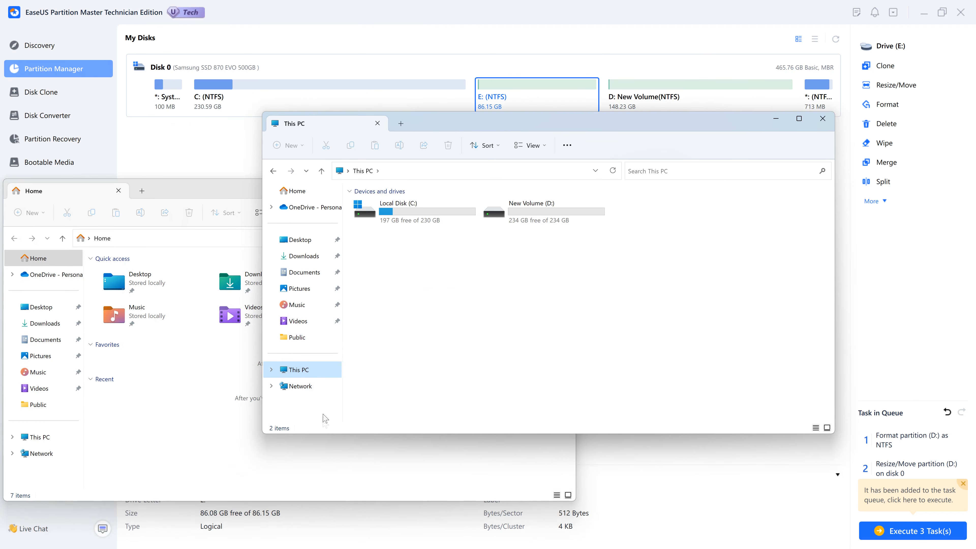
pyautogui.click(530, 226)
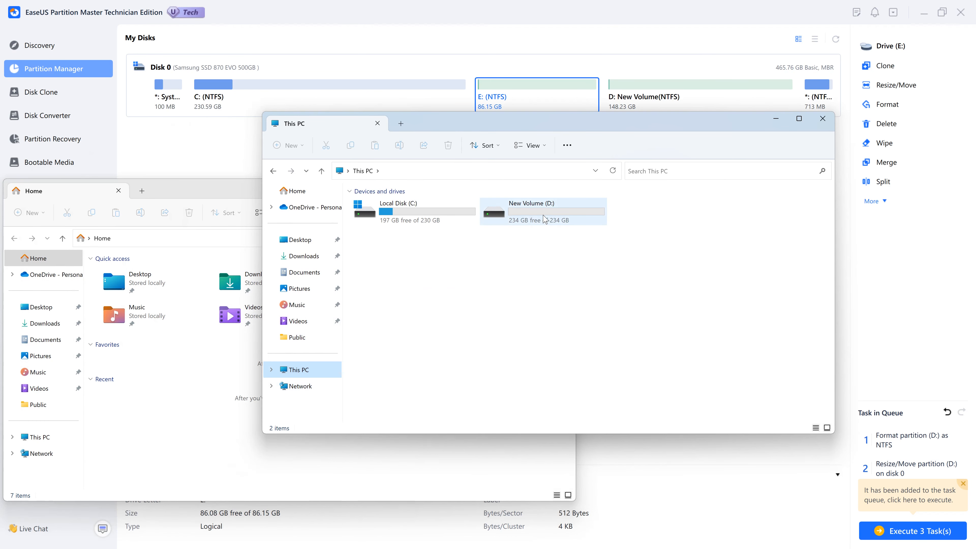
pyautogui.rightClick(555, 294)
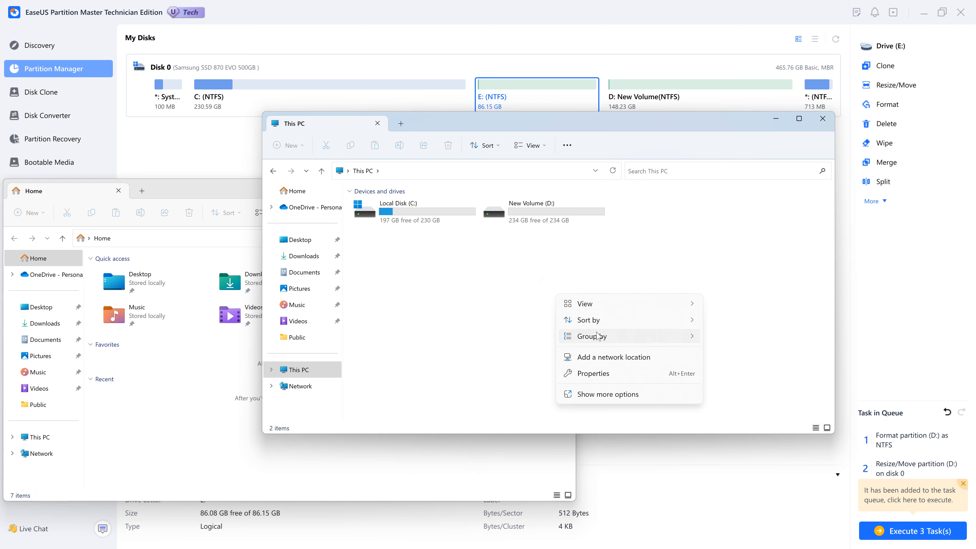
pyautogui.click(498, 307)
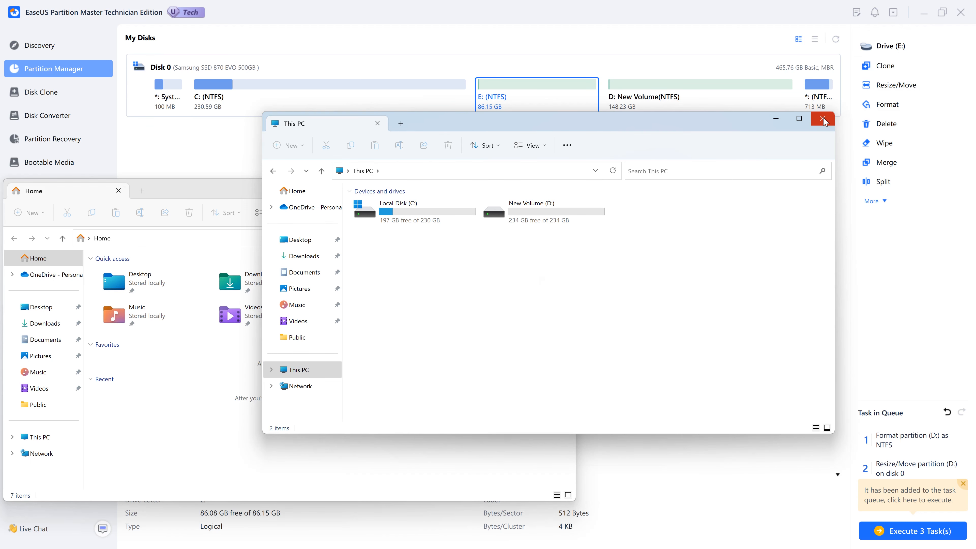
# - Refresh the This PC drive list with F5, then close the This PC window
pyautogui.doubleClick(302, 370)
pyautogui.rightClick(478, 280)
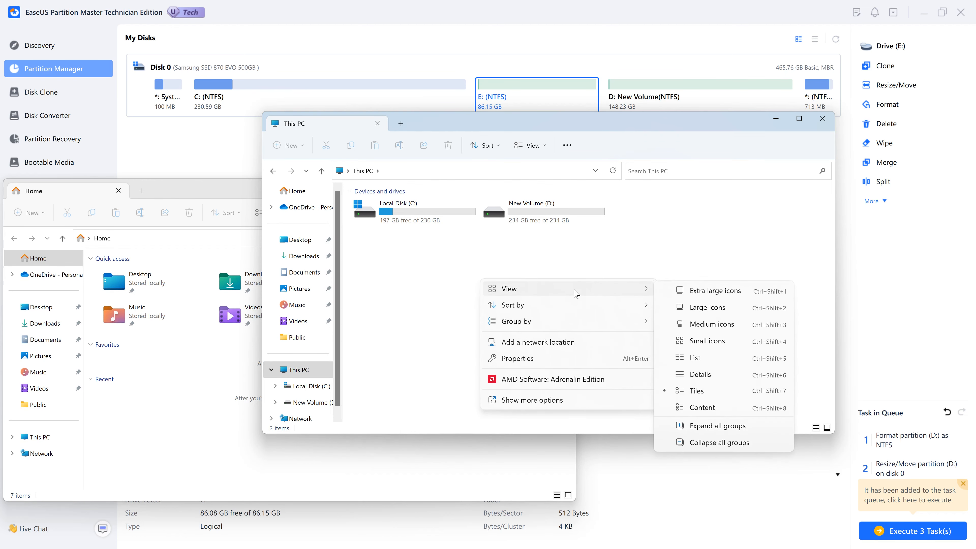
pyautogui.moveTo(578, 313)
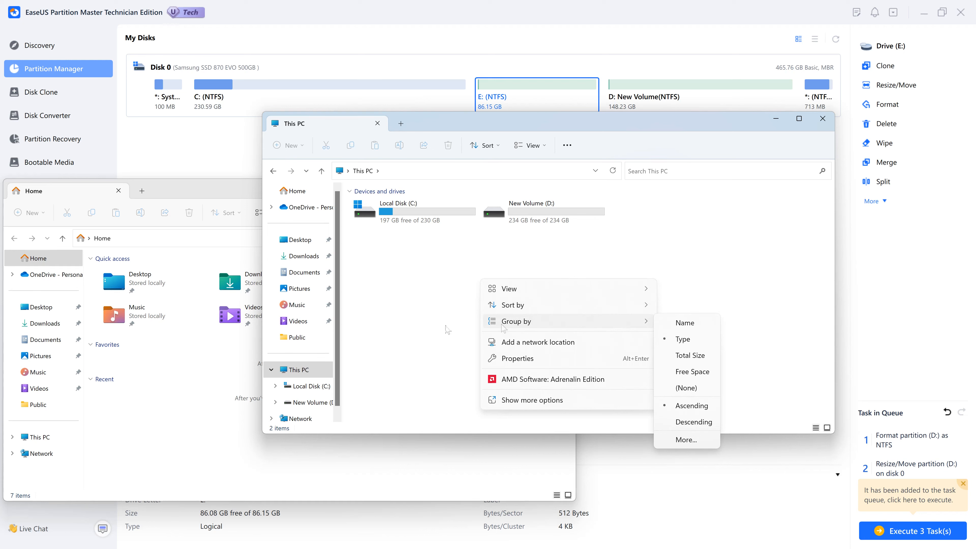
pyautogui.click(401, 306)
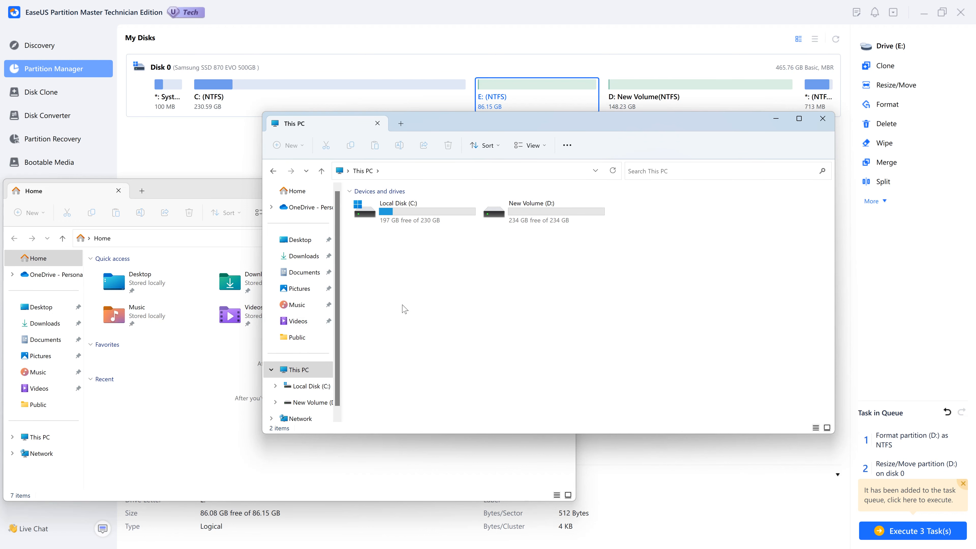
pyautogui.click(467, 312)
pyautogui.press('F5')
pyautogui.press('F5')
pyautogui.press('F5')
pyautogui.click(823, 118)
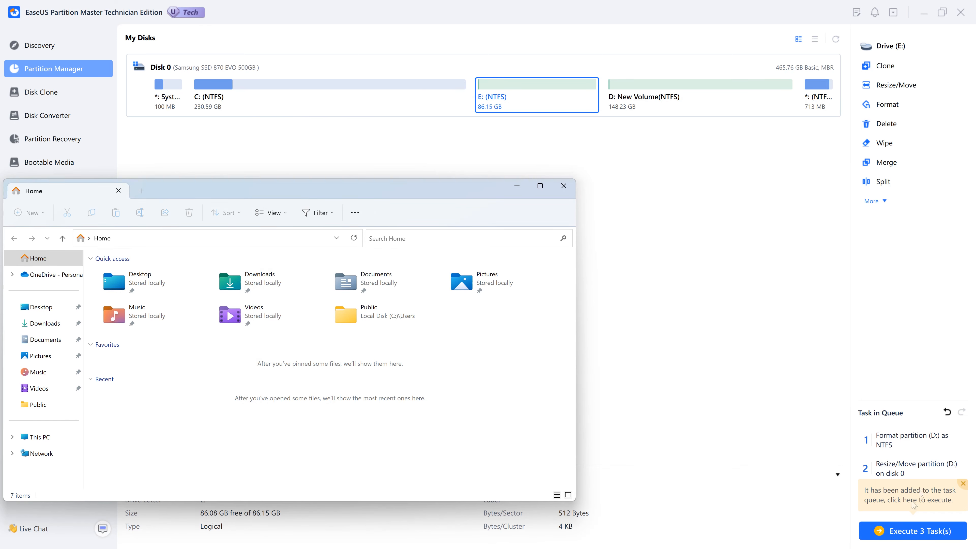
# - Apply all three pending operations, including the D: shrink and new E: partition, then dismiss the Run prompt
pyautogui.click(921, 535)
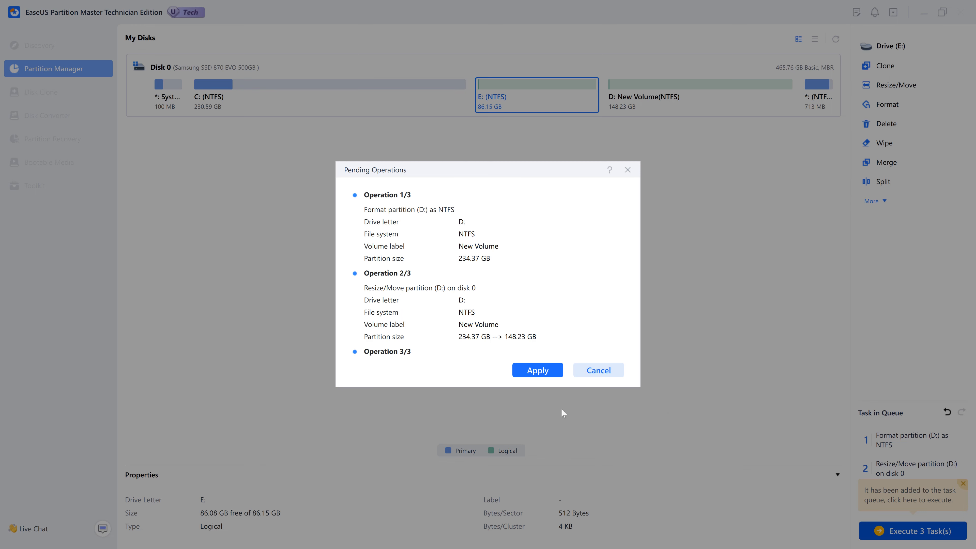
pyautogui.click(538, 376)
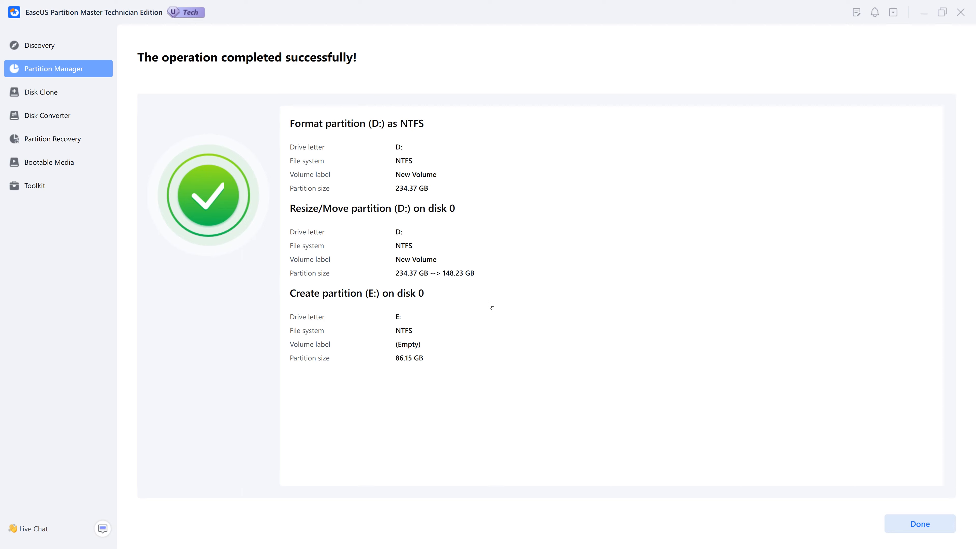
pyautogui.click(516, 312)
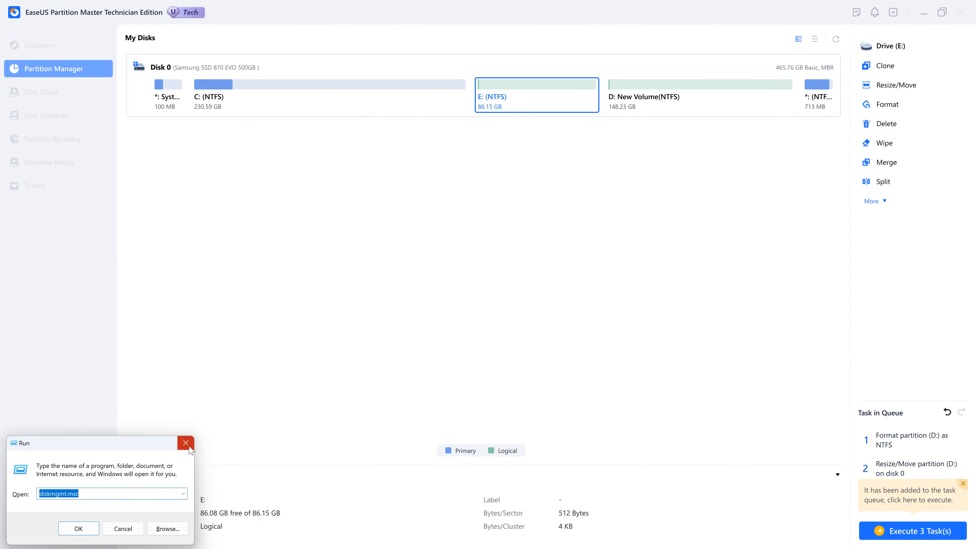
pyautogui.click(186, 442)
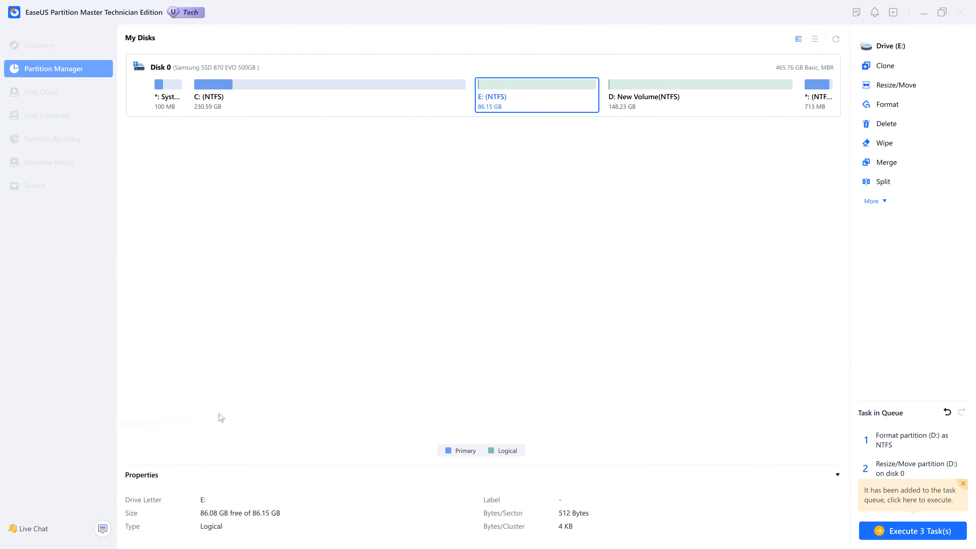
pyautogui.press('super')
pyautogui.press('super')
pyautogui.click(354, 343)
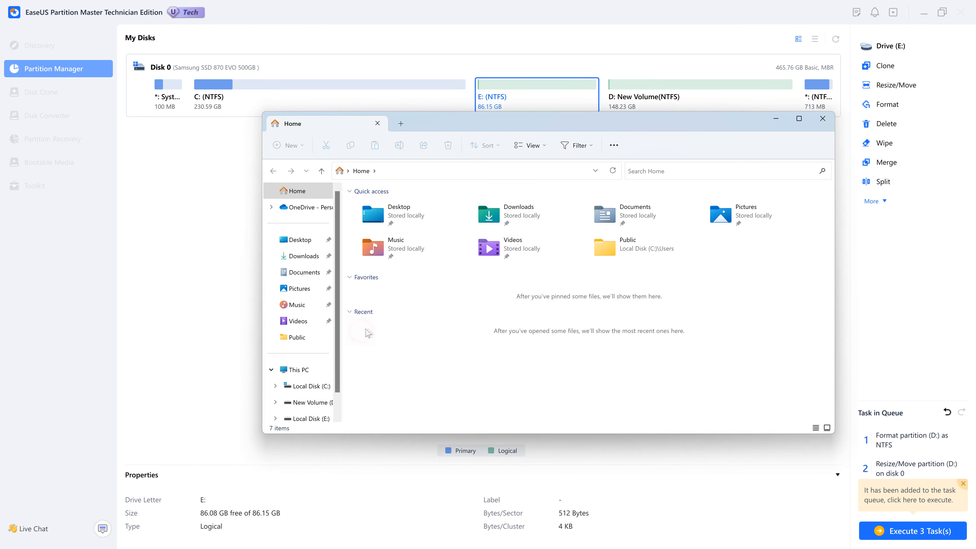
pyautogui.click(303, 369)
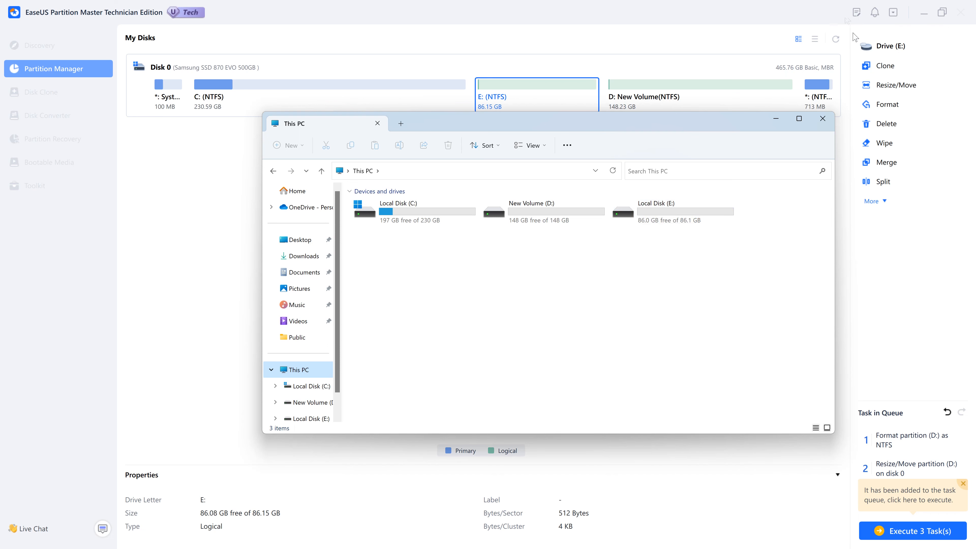
pyautogui.click(806, 136)
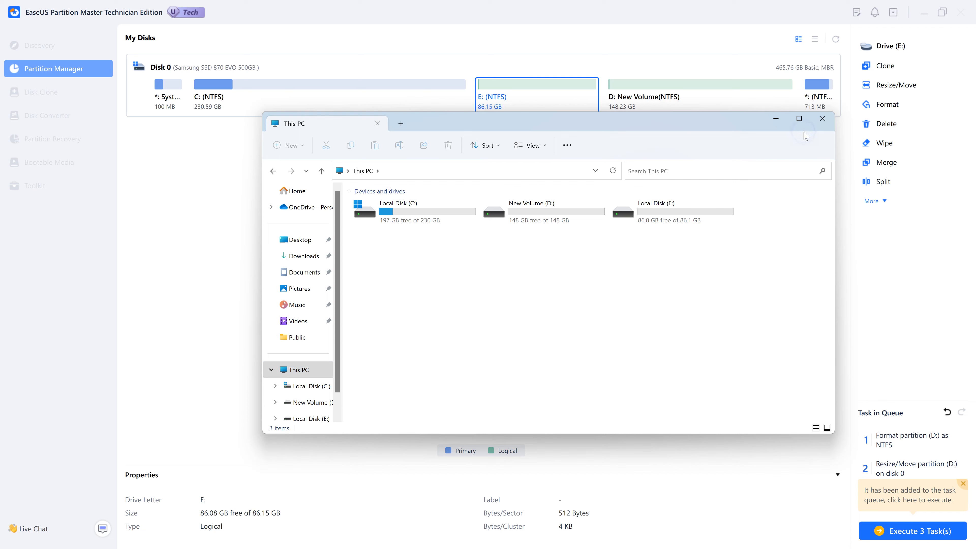
pyautogui.click(822, 120)
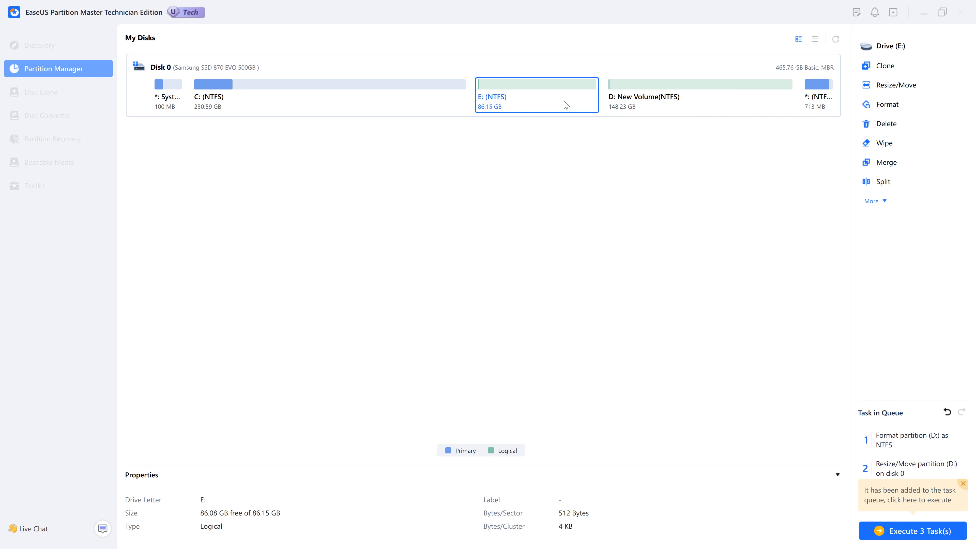
# - Close the completed-operations summary with Done
pyautogui.click(891, 165)
pyautogui.click(888, 84)
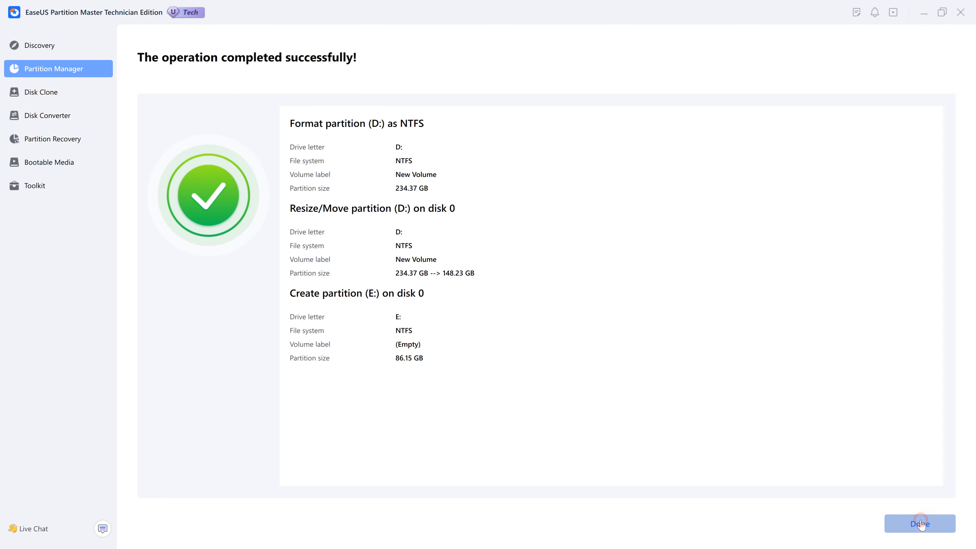
pyautogui.click(920, 523)
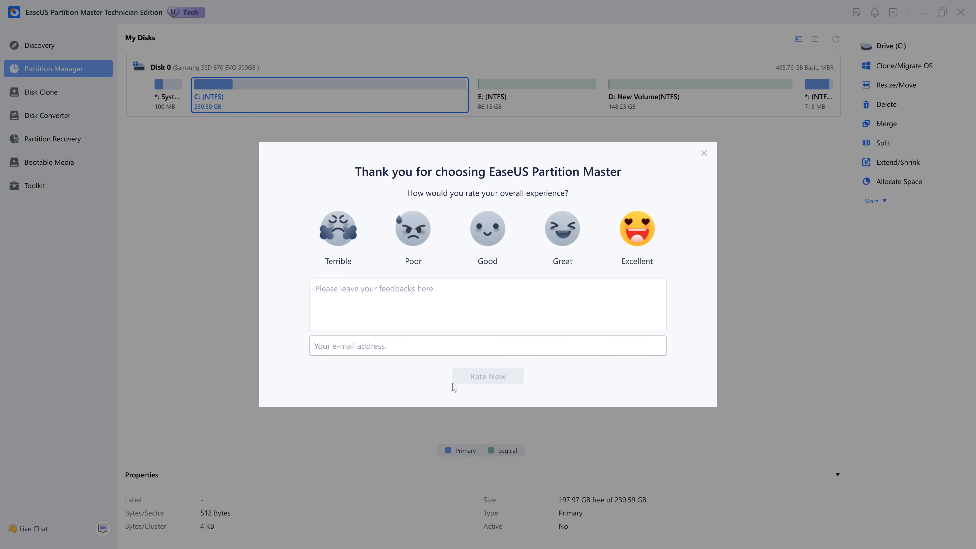
# - Enter a feedback e-mail address in the rating prompt, then close it without rating
pyautogui.click(473, 354)
pyautogui.click(703, 153)
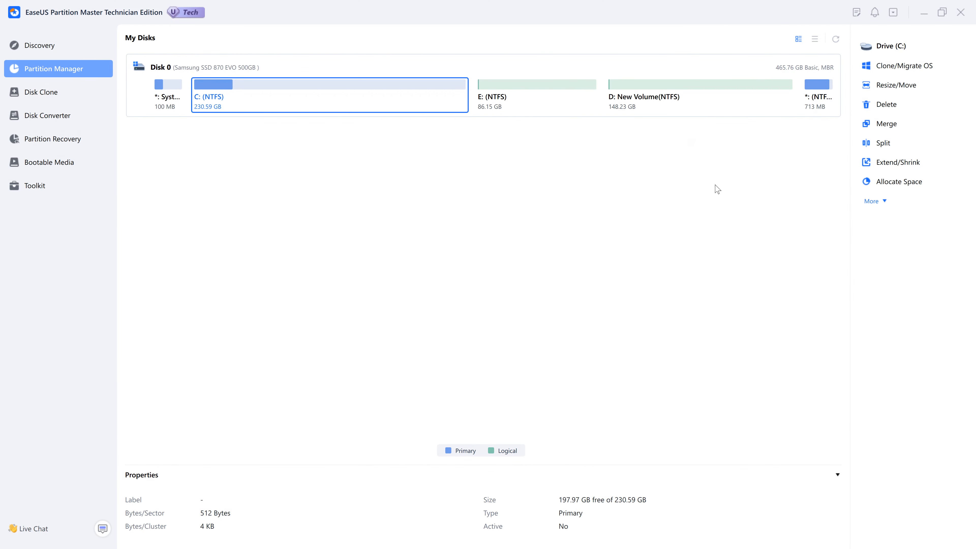
# - Queue a 1-pass wipe of the E: NTFS partition and open the pending-operations list
pyautogui.click(513, 108)
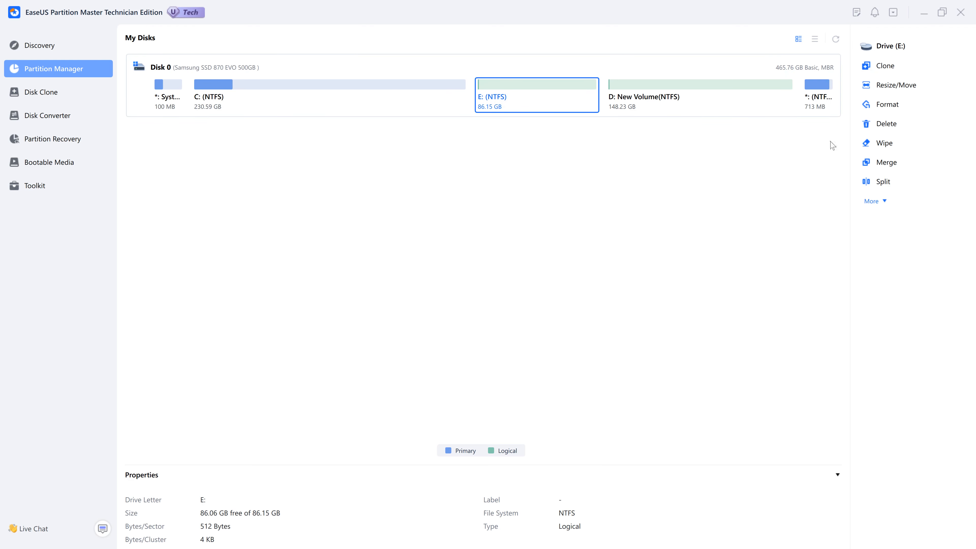
pyautogui.click(884, 144)
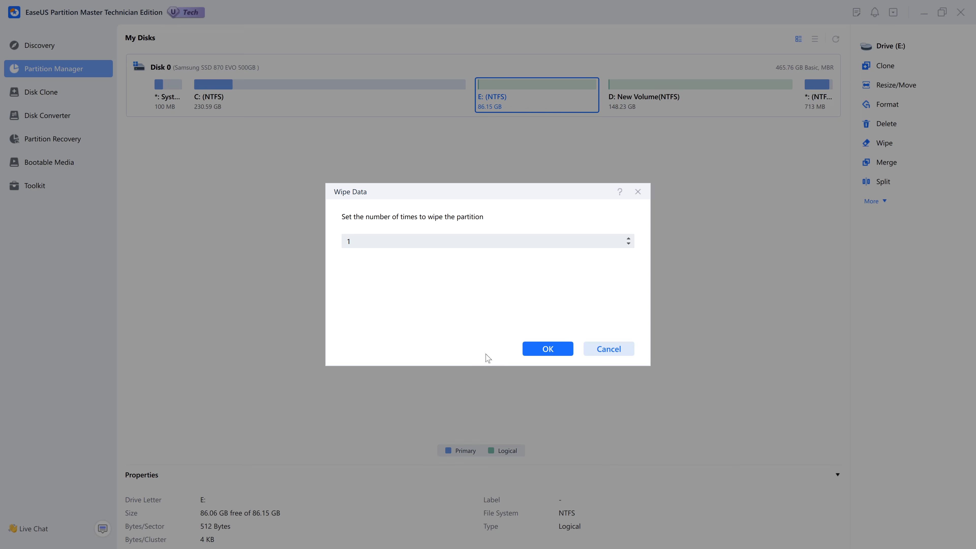
pyautogui.click(548, 349)
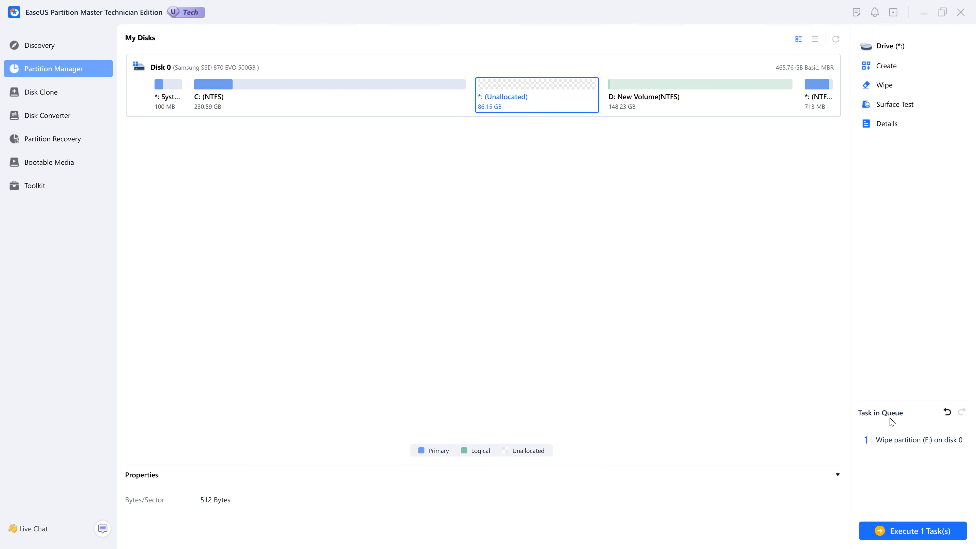
pyautogui.click(895, 530)
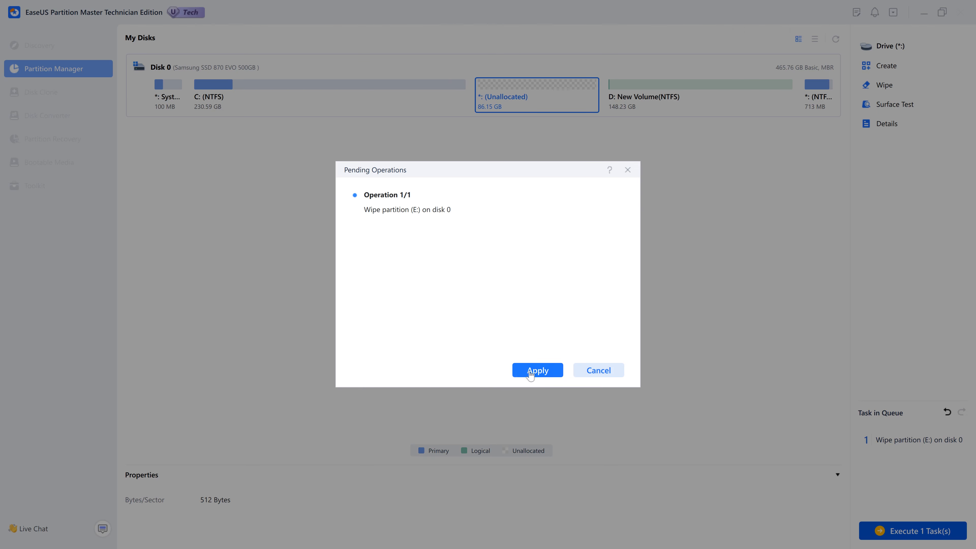
# - Run the E: wipe, cancel it at 95%, and select the resulting 86.15 GB unallocated space
pyautogui.click(530, 370)
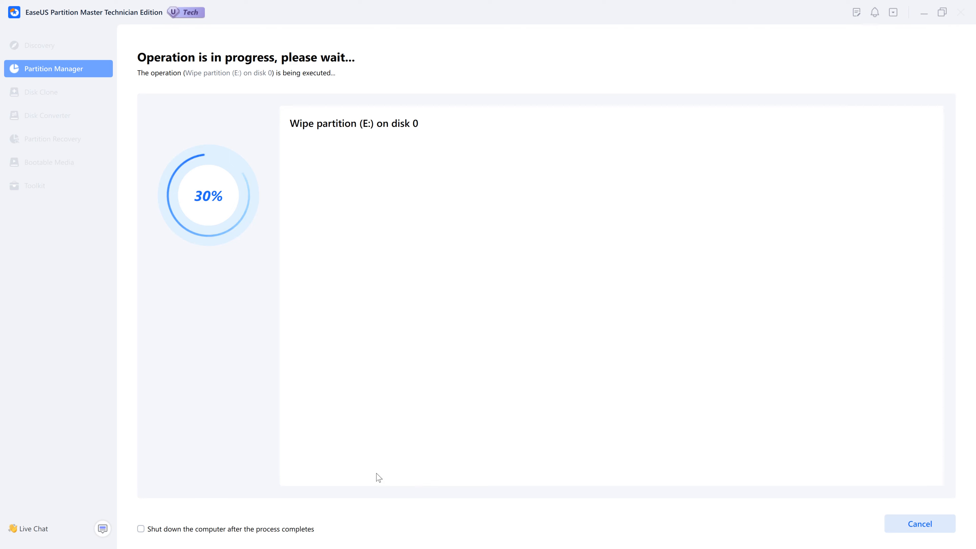
pyautogui.click(922, 524)
pyautogui.click(906, 528)
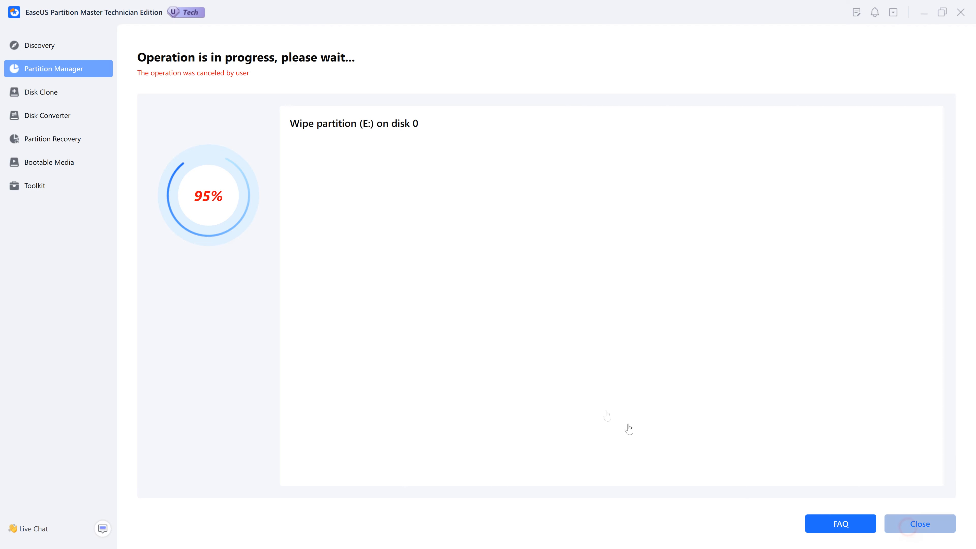
pyautogui.click(524, 98)
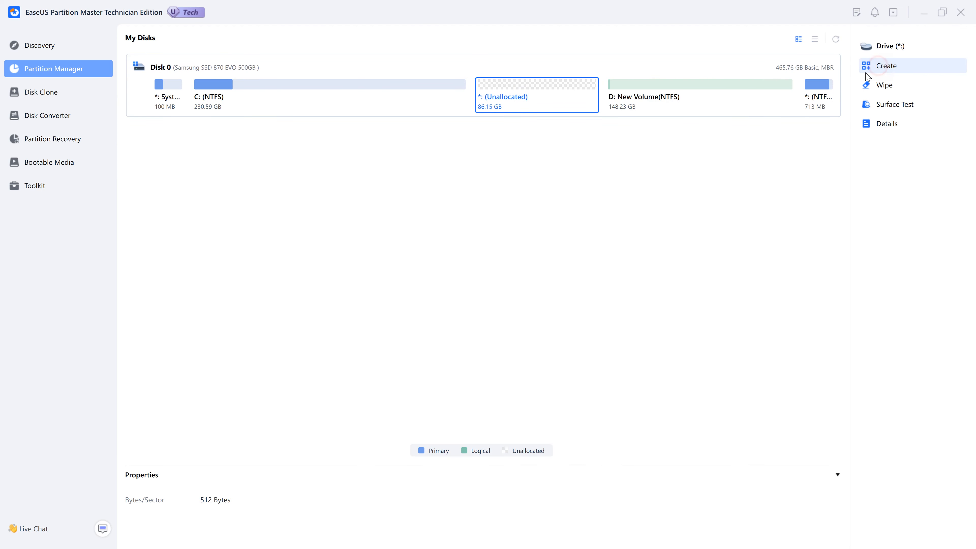
# - Create a full-size 86.15 GB NTFS partition with drive letter E: in the unallocated space
pyautogui.click(880, 65)
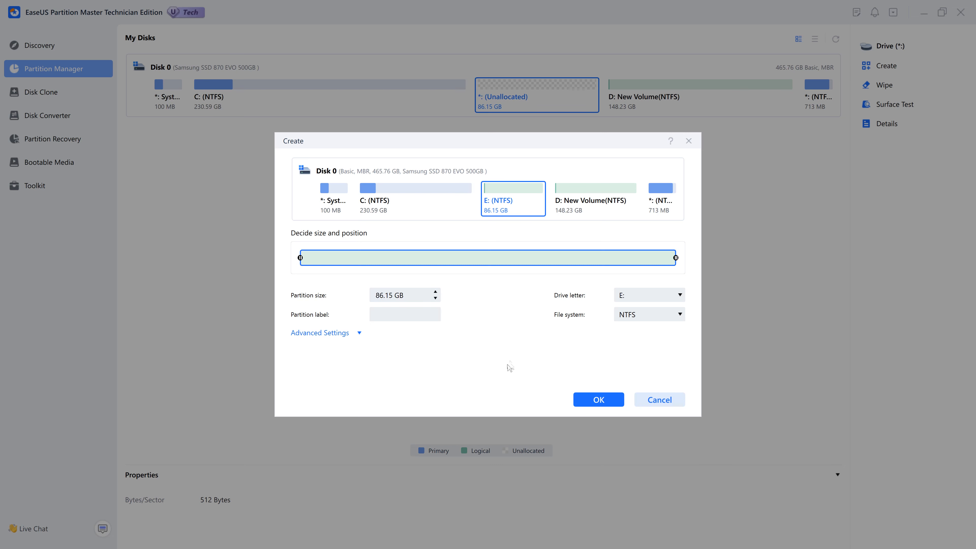
pyautogui.click(596, 400)
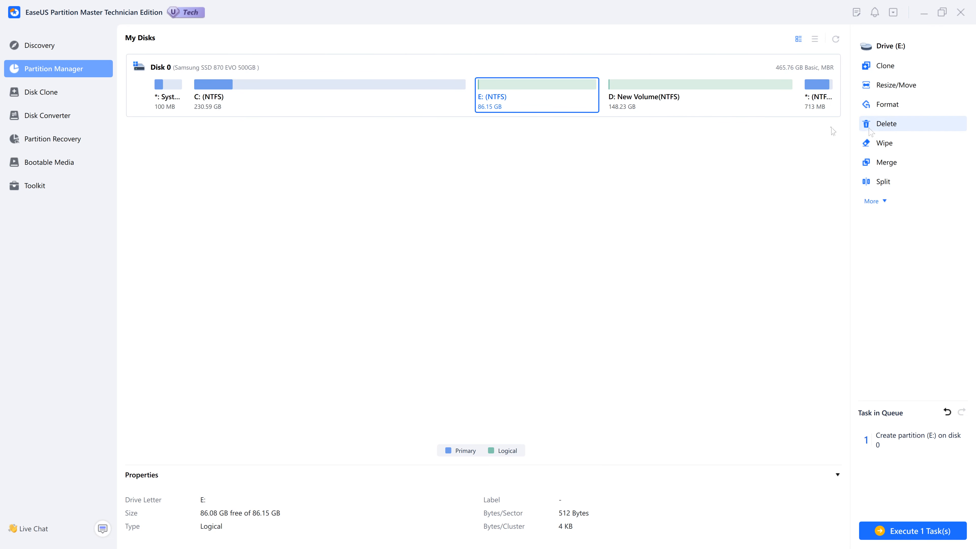
# - Delete the D: New Volume partition, freeing 148.23 GB of unallocated space after E:
pyautogui.click(720, 98)
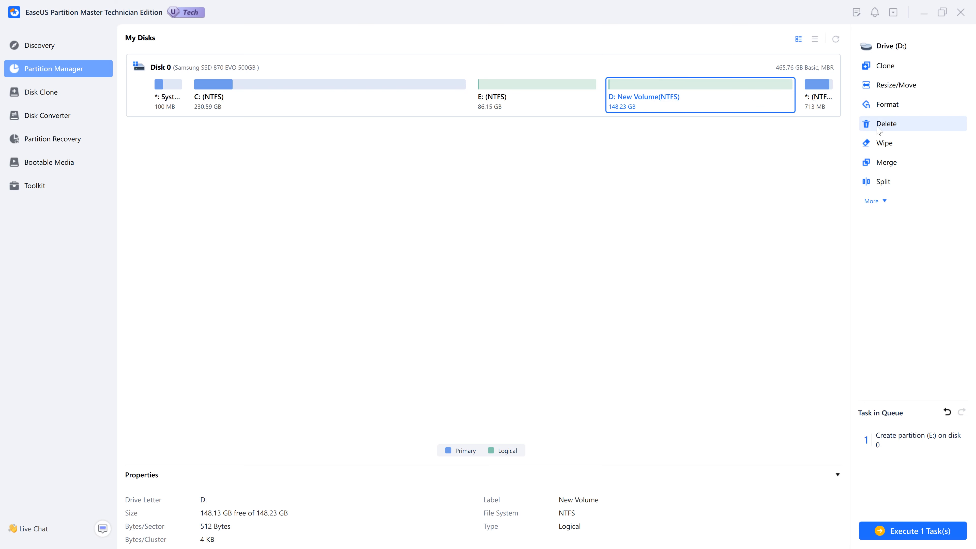
pyautogui.click(878, 126)
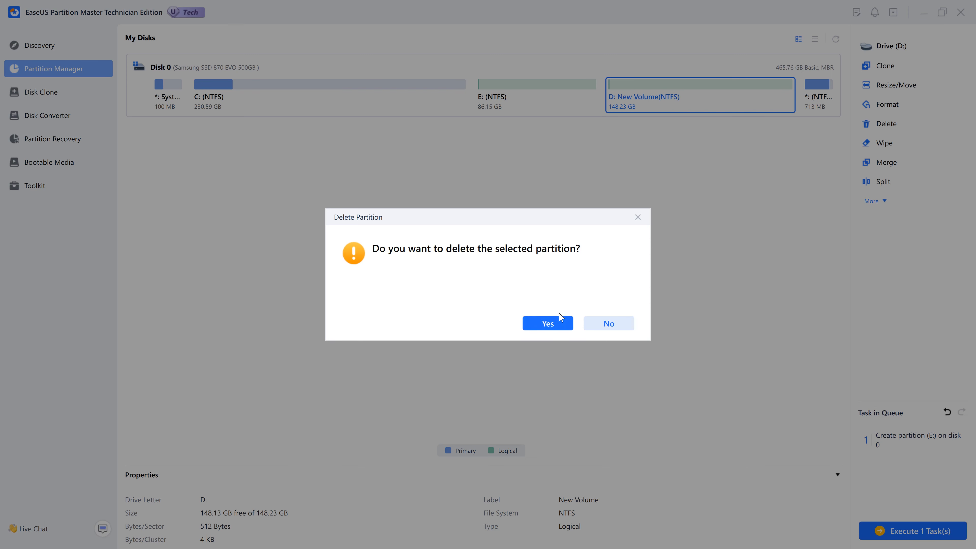
pyautogui.click(555, 323)
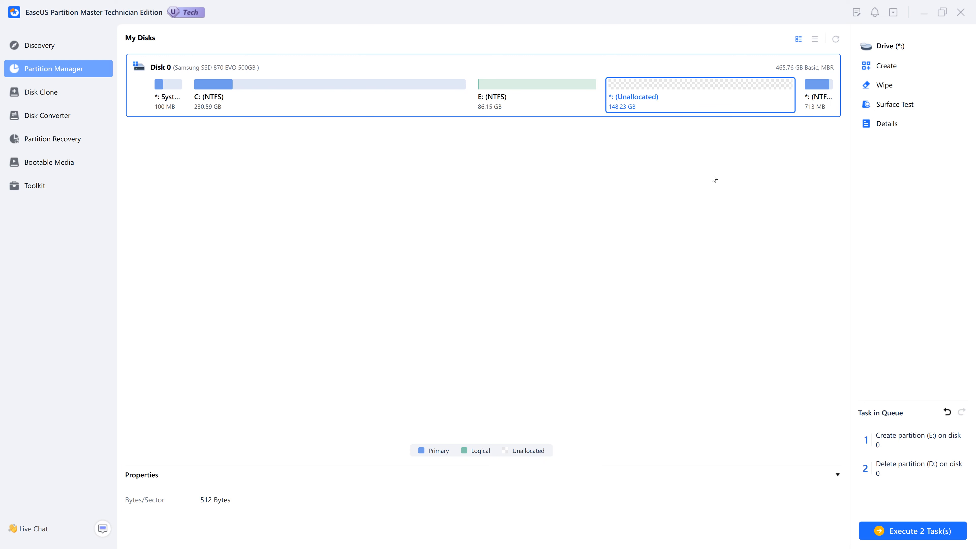
# - Create a 67.30 GB NTFS D: partition, leaving 80.92 GB unallocated before it
pyautogui.click(875, 69)
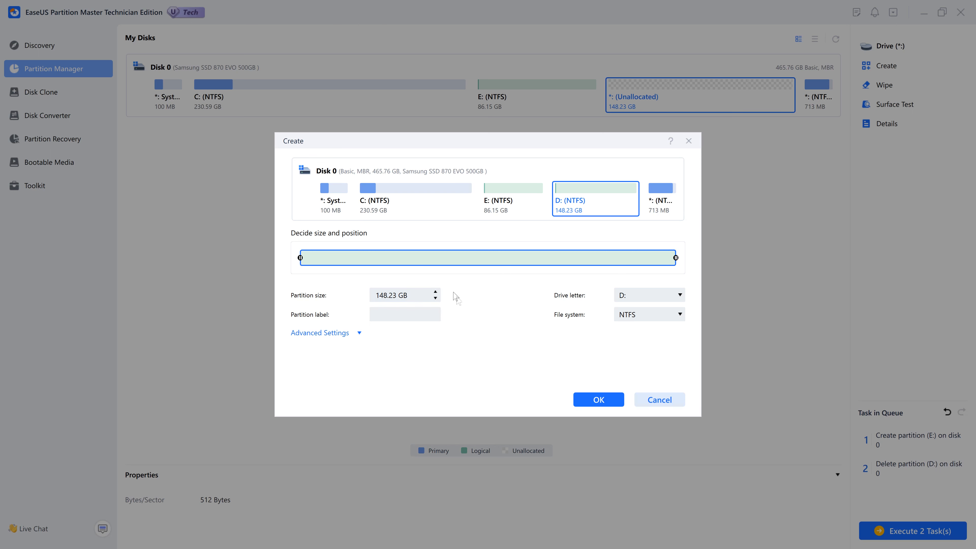
pyautogui.moveTo(301, 258); pyautogui.dragTo(505, 258)
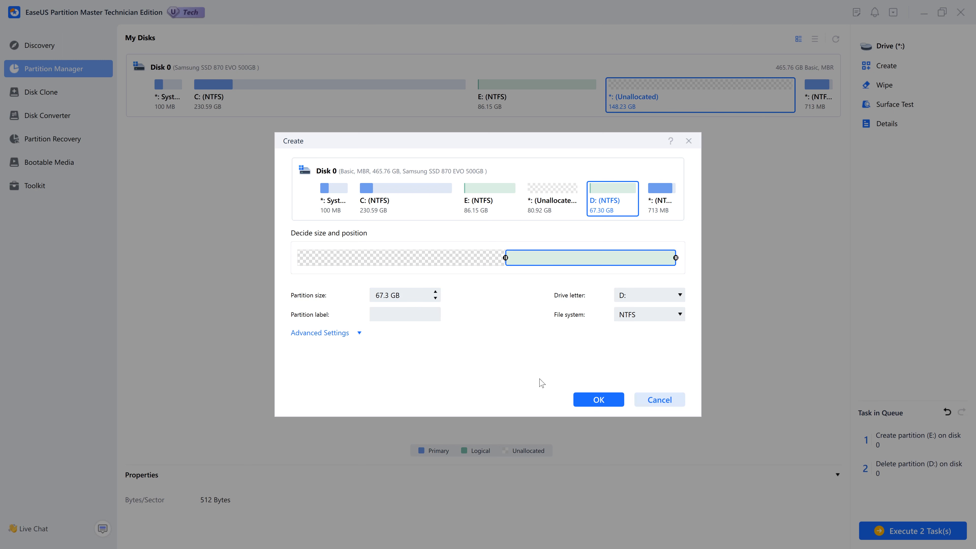
pyautogui.click(598, 399)
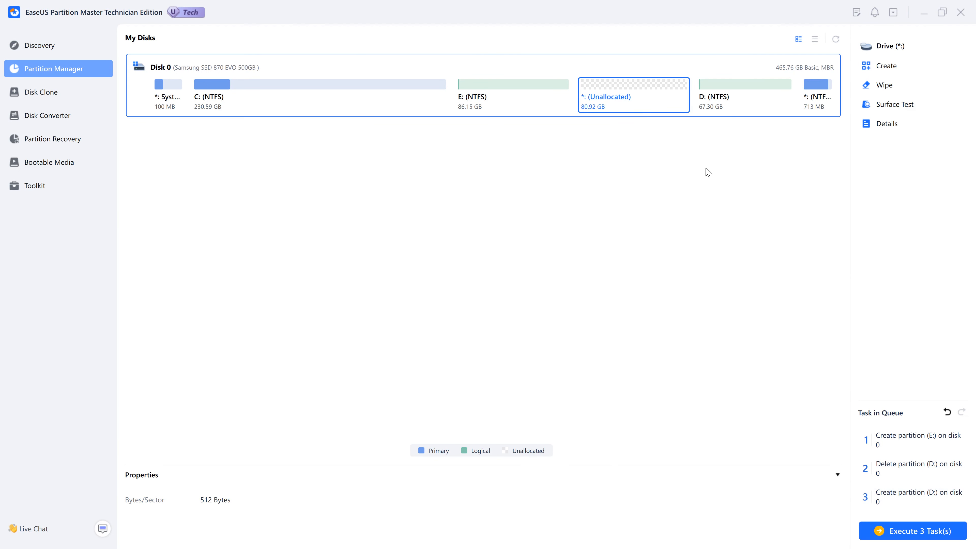
# - Create a 40.02 GB logical NTFS F: partition, leaving 40.90 GB unallocated after it
pyautogui.click(886, 68)
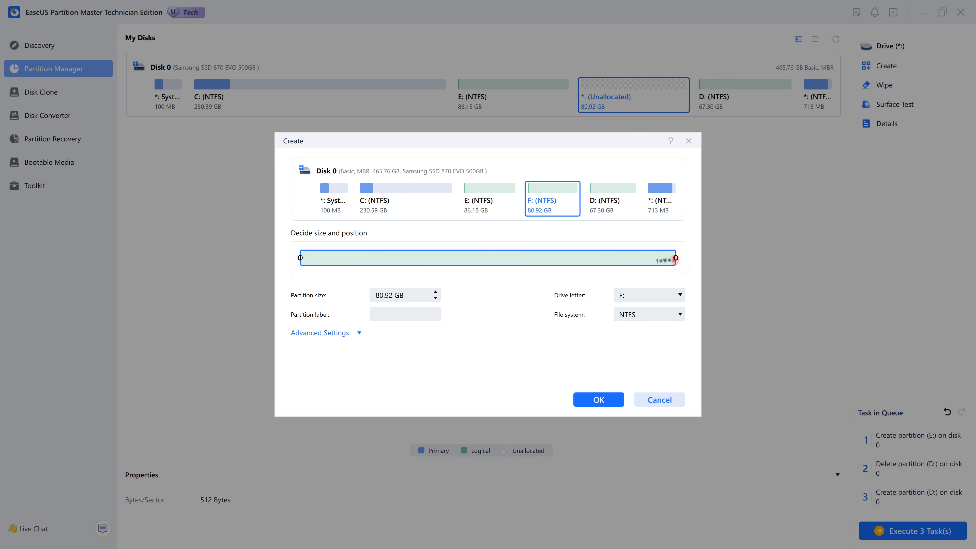
pyautogui.moveTo(675, 258); pyautogui.dragTo(486, 266)
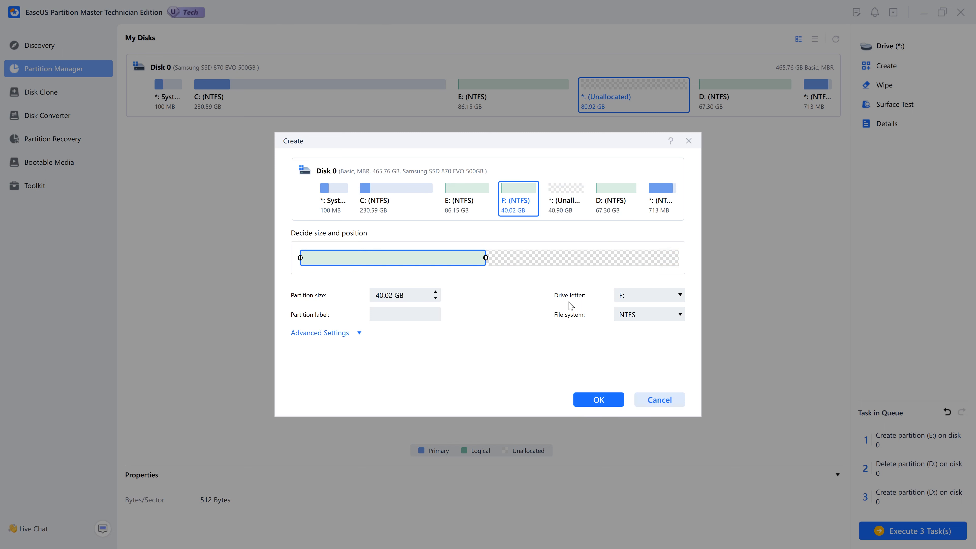
pyautogui.click(628, 297)
pyautogui.click(633, 298)
pyautogui.click(623, 316)
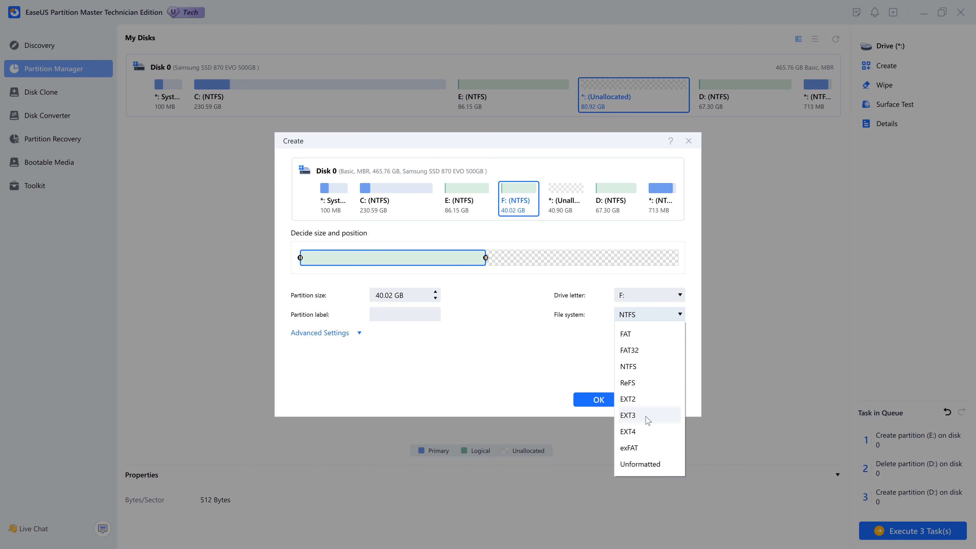
pyautogui.click(589, 368)
pyautogui.click(381, 316)
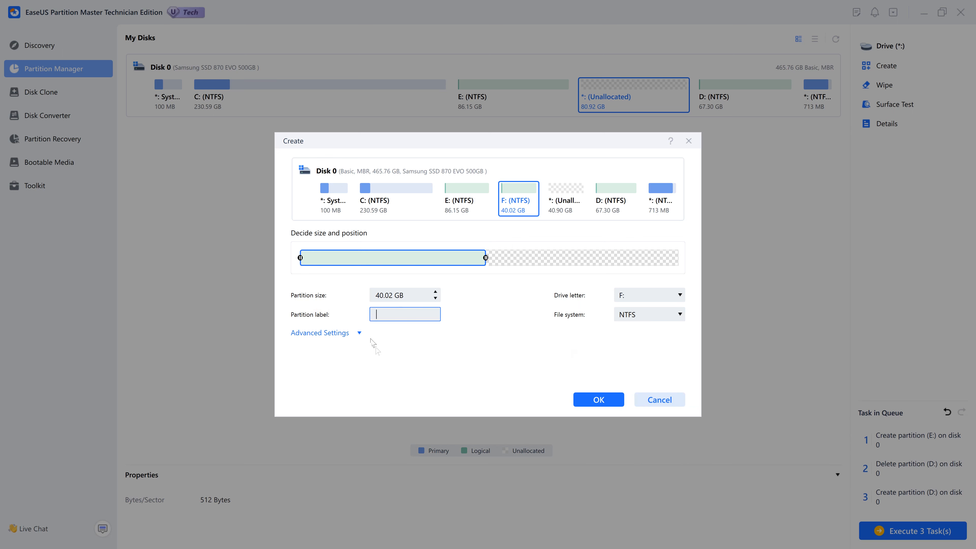
pyautogui.click(358, 334)
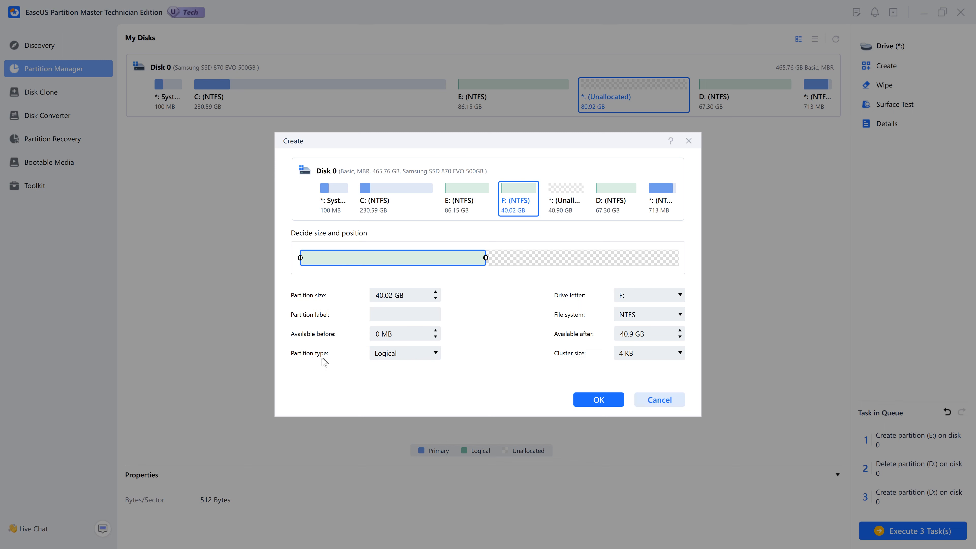
pyautogui.click(392, 355)
pyautogui.click(393, 356)
pyautogui.click(601, 399)
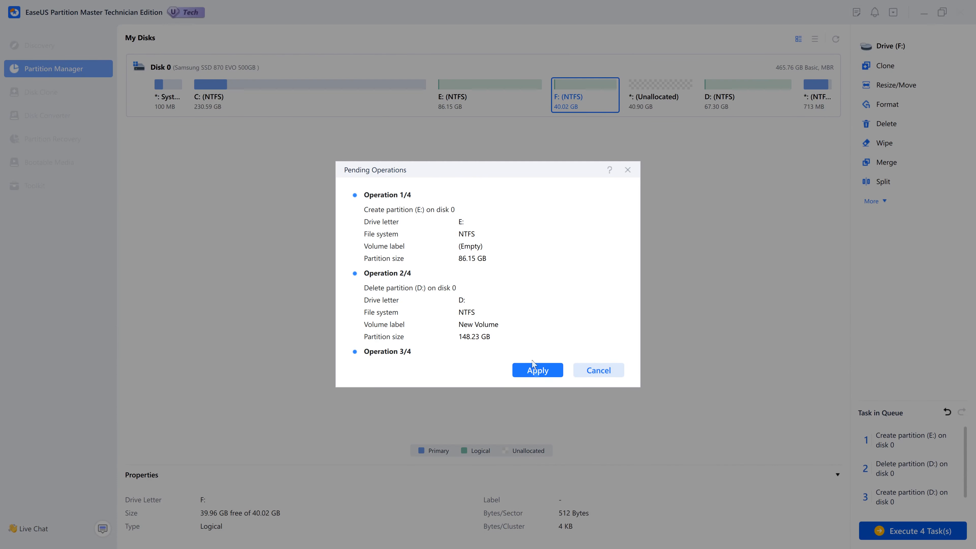
# - Apply the four pending partition operations and return to the disk map when finished
pyautogui.scroll(-3, 515, 318)
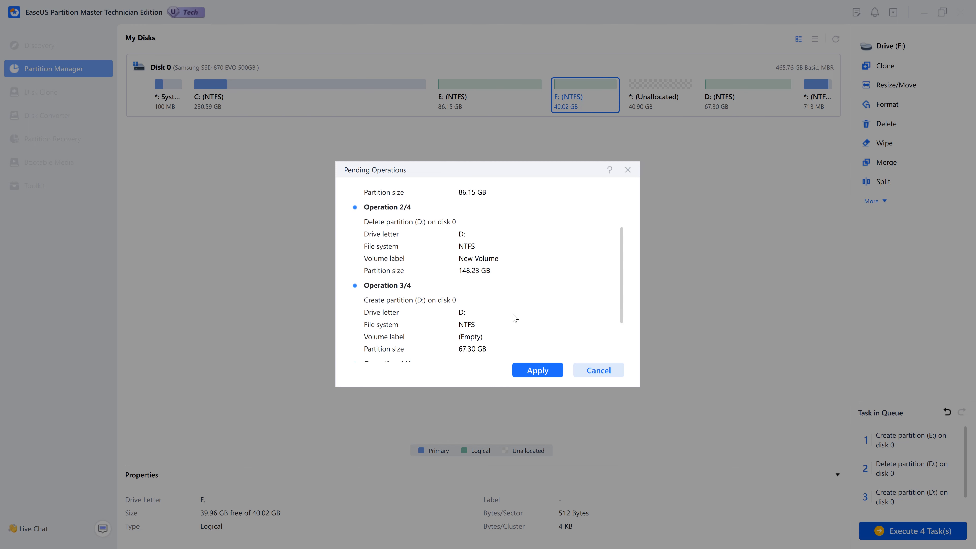
pyautogui.scroll(-3, 515, 318)
pyautogui.click(539, 367)
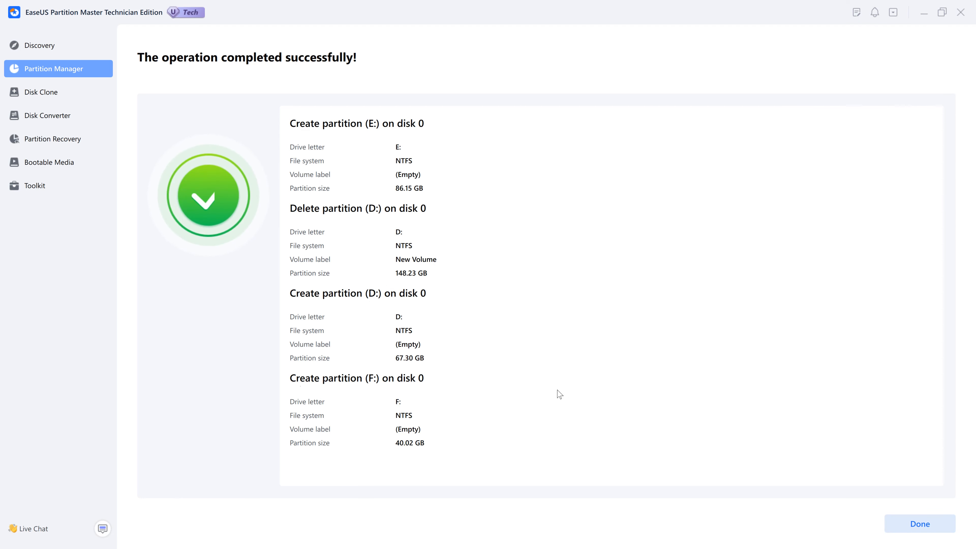
pyautogui.click(921, 524)
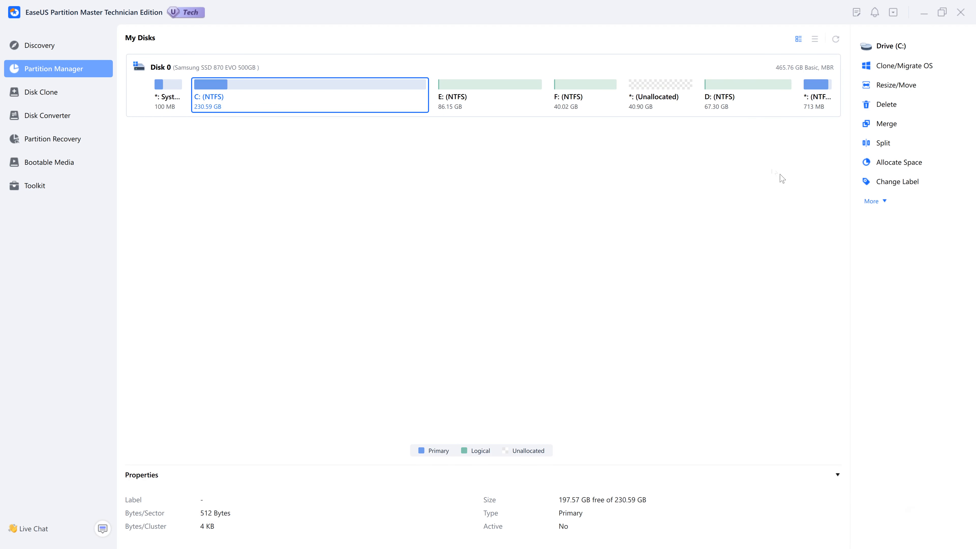
# - Fill the remaining 40.90 GB unallocated block with a new NTFS G: partition
pyautogui.click(631, 101)
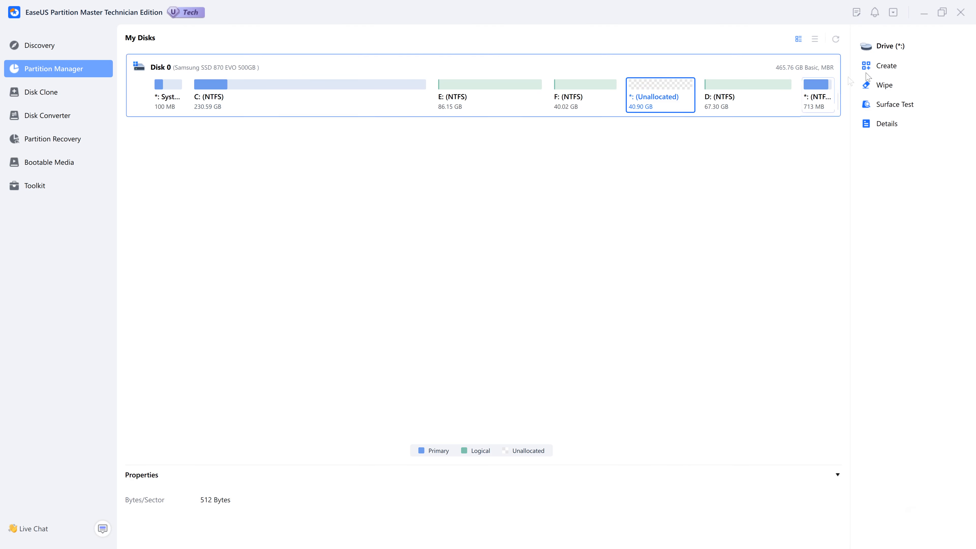
pyautogui.click(879, 71)
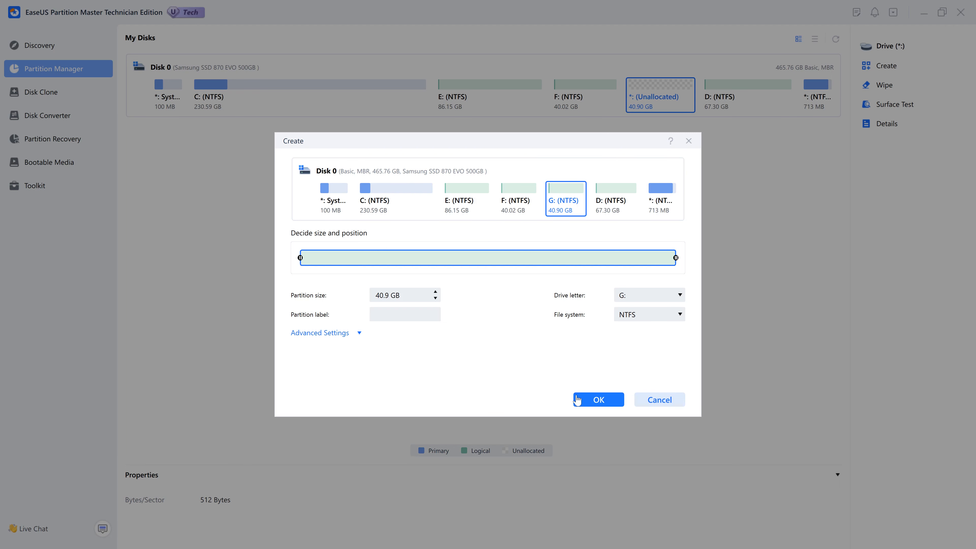
pyautogui.click(585, 403)
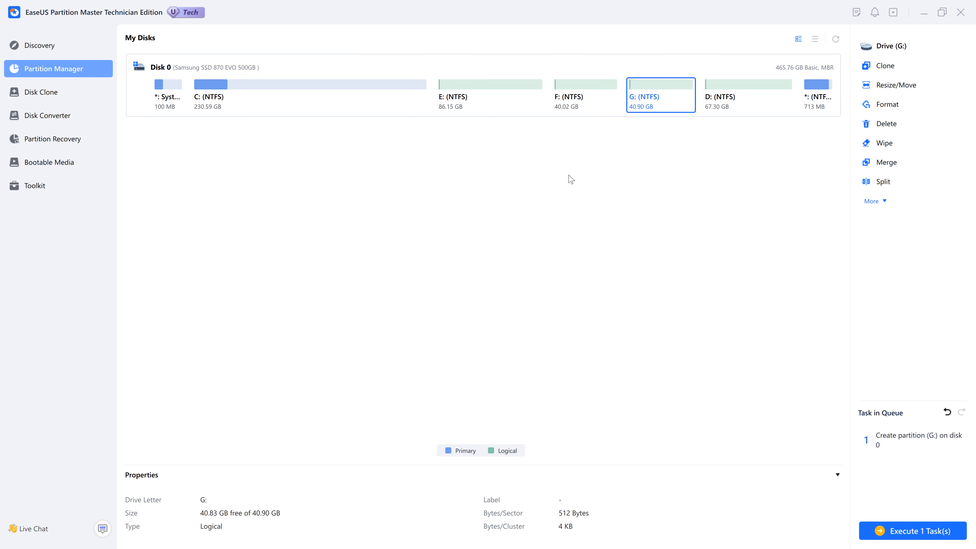
# - Execute the single pending G: partition task and return to the disk map
pyautogui.click(913, 530)
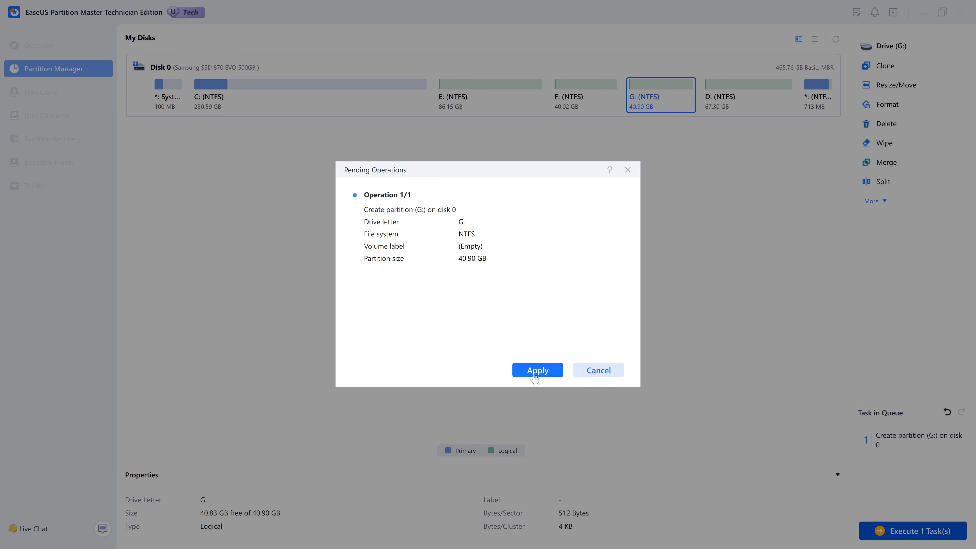
pyautogui.click(535, 371)
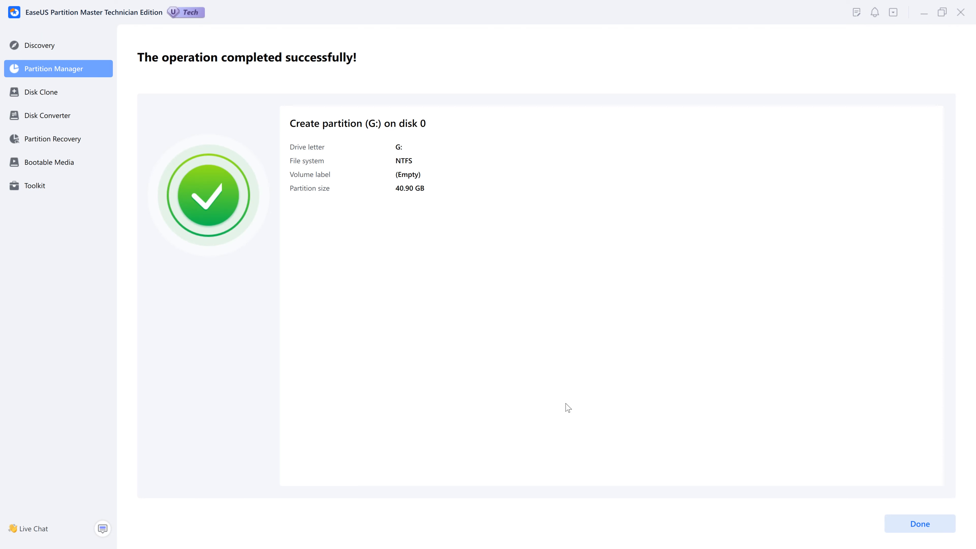
pyautogui.click(919, 525)
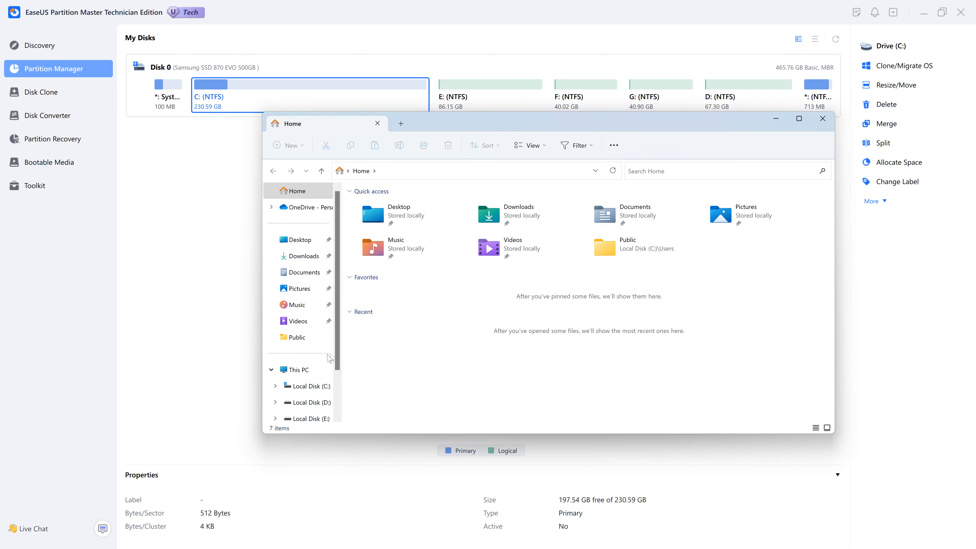
pyautogui.scroll(-3, 303, 345)
# - Check that This PC lists drives C: through G:, then minimize File Explorer
pyautogui.click(307, 343)
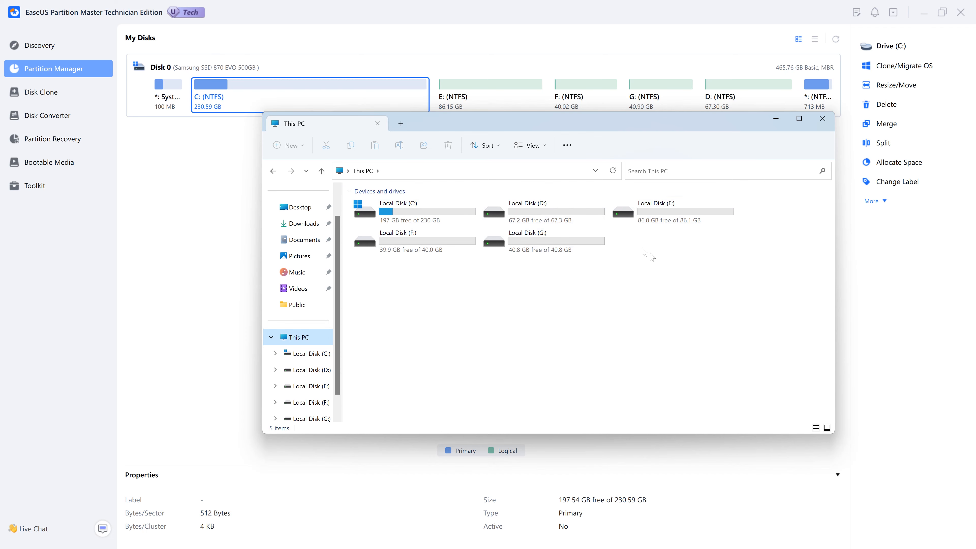
pyautogui.click(775, 119)
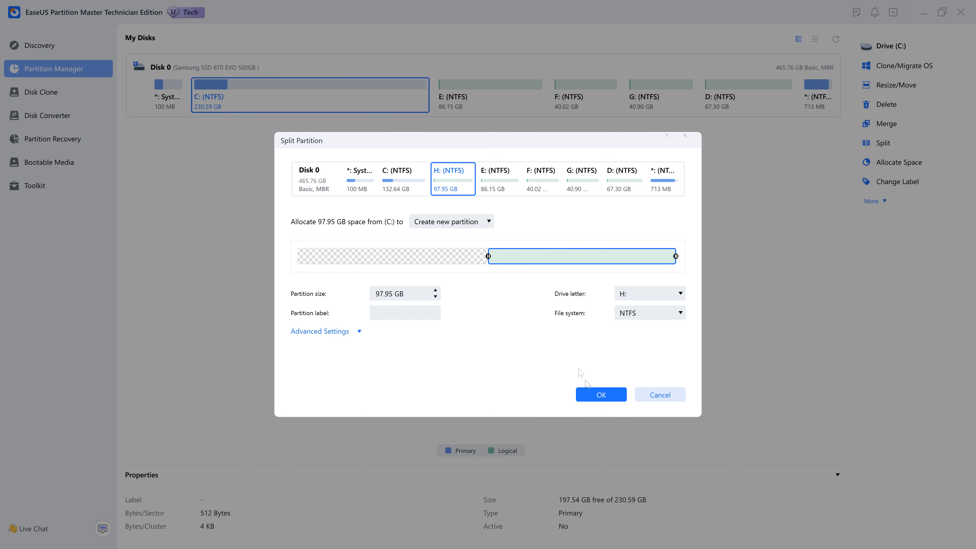
# - Split 97.95 GB off C: as an NTFS H: partition and apply the task
pyautogui.click(600, 402)
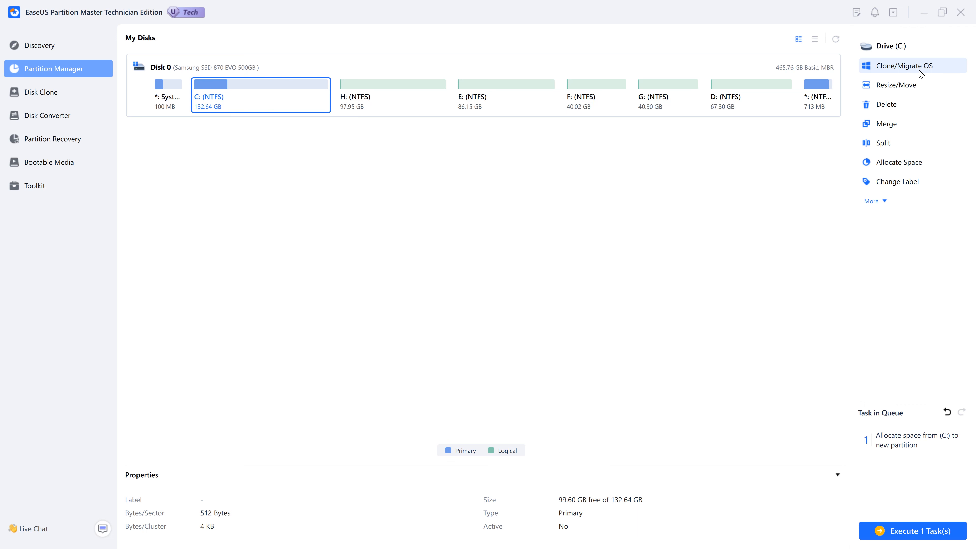
pyautogui.click(883, 201)
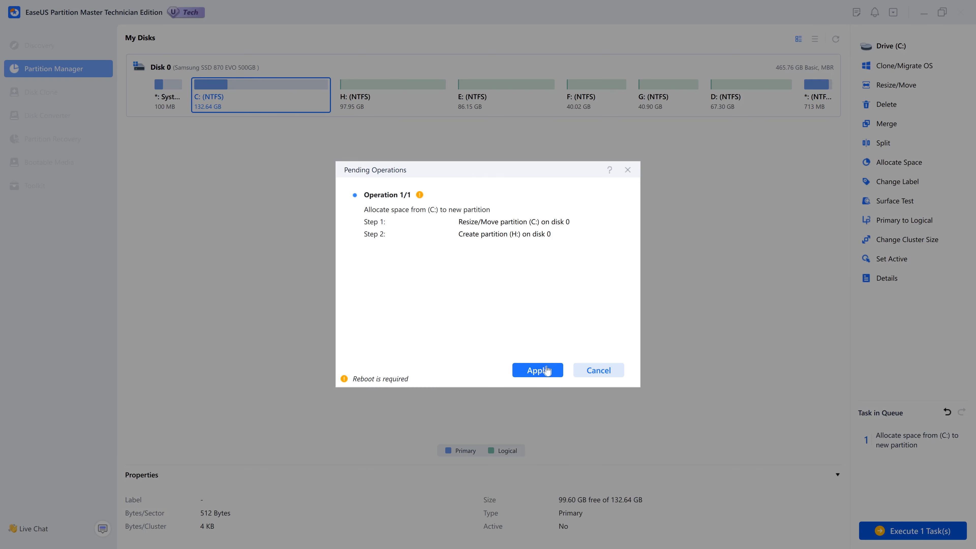
pyautogui.click(546, 371)
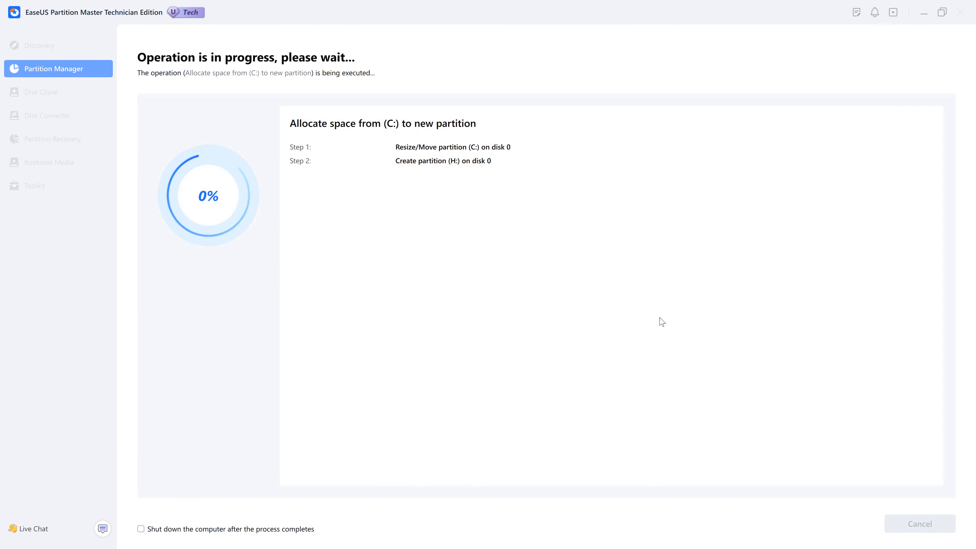